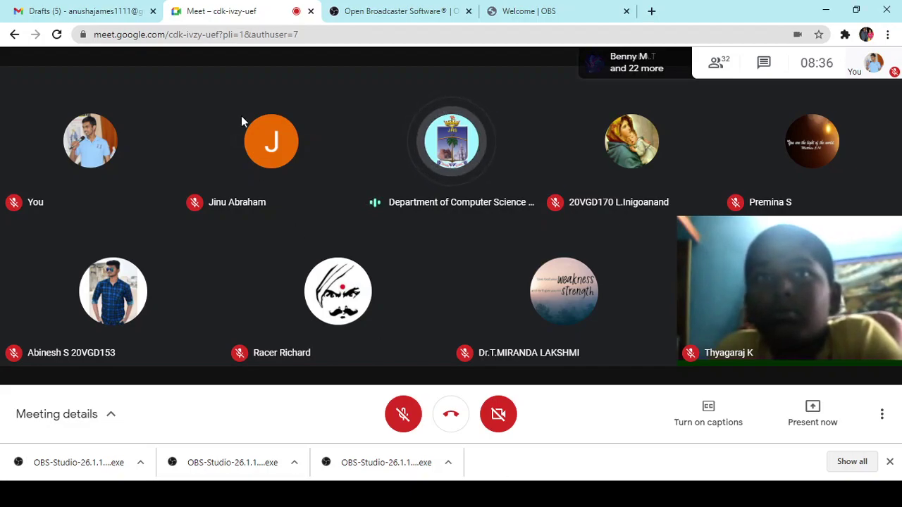
Close the mail drafts tab and both OBS tabs, and dismiss the downloads bar, leaving only the meeting open
{"action": "left_click", "coordinate": [152, 11]}
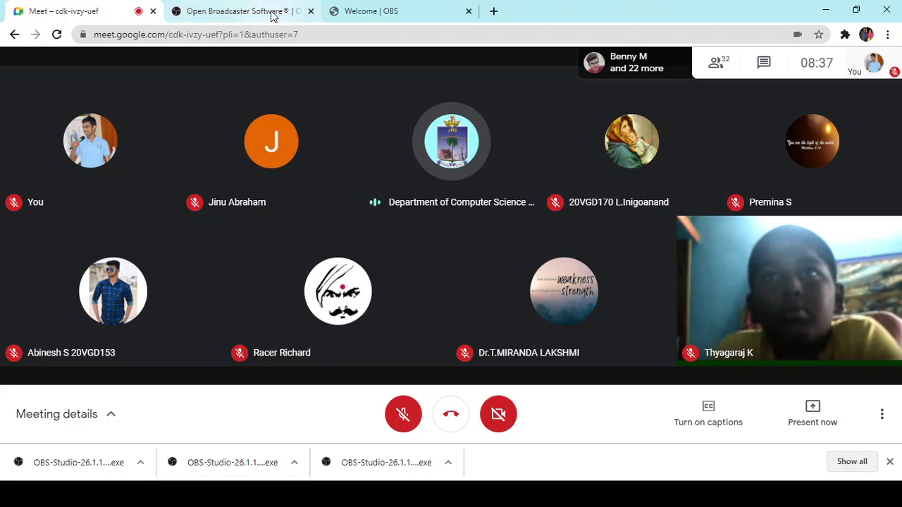
{"action": "left_click", "coordinate": [311, 12]}
{"action": "left_click", "coordinate": [312, 11]}
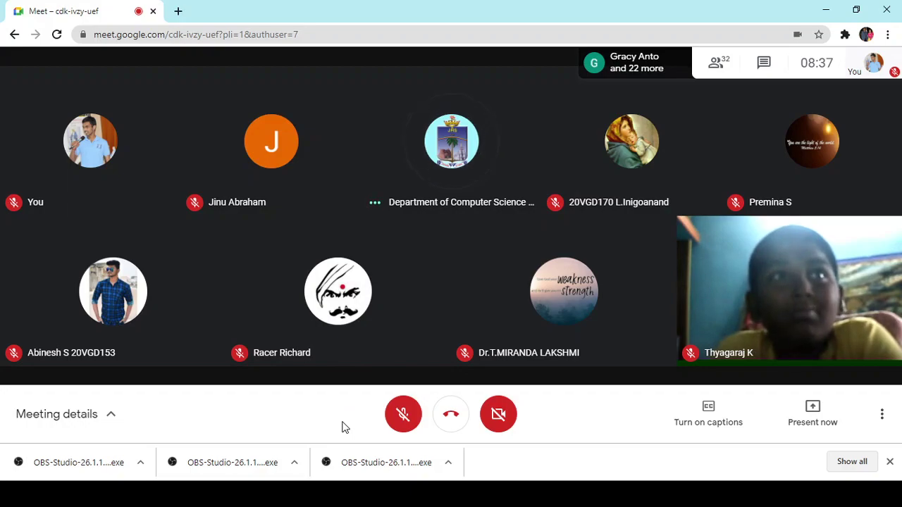
{"action": "left_click", "coordinate": [890, 462]}
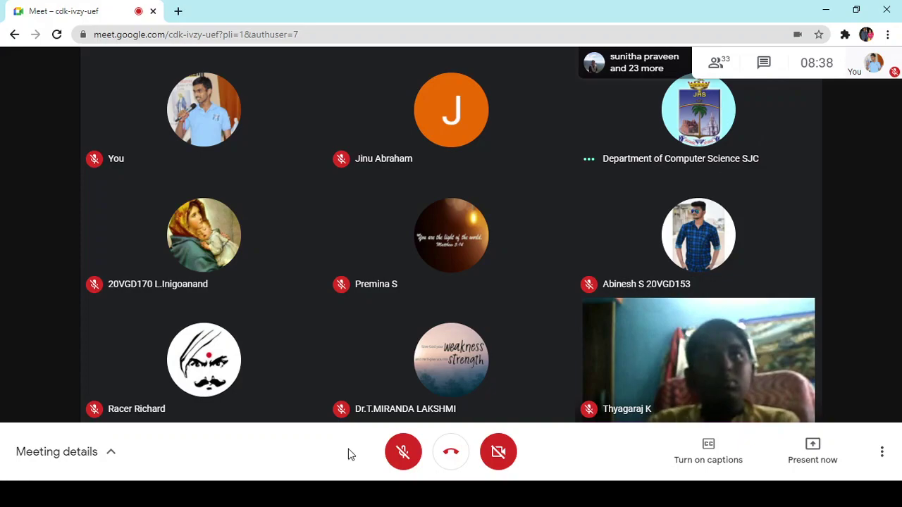
Unmute the microphone to speak in the meeting, and mute it again
{"action": "left_click", "coordinate": [403, 453]}
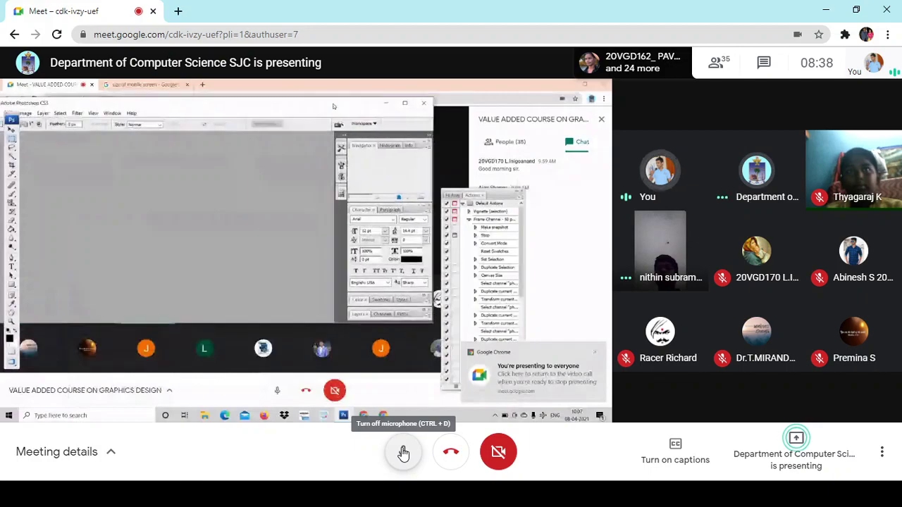
{"action": "left_click", "coordinate": [403, 453]}
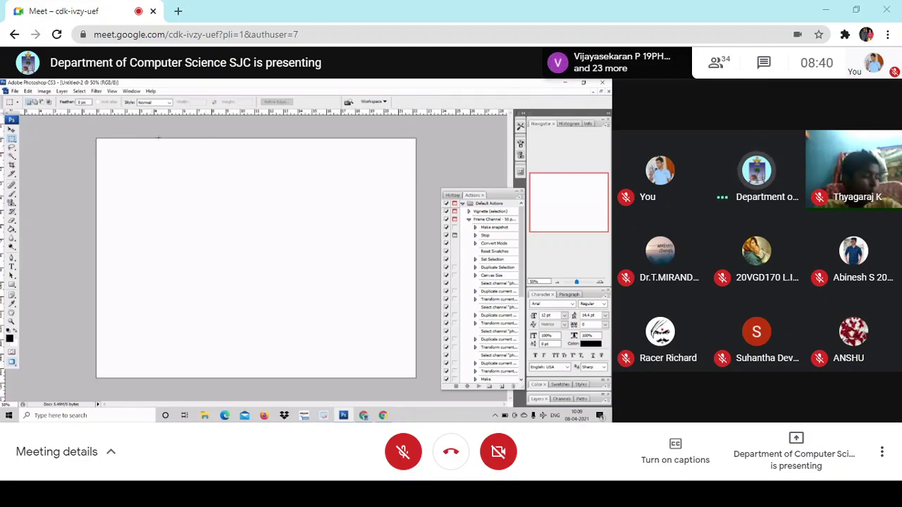
Marquee-select a full-width band across the upper part of the blank canvas, and admit the waiting participant to the call
{"action": "left_click_drag", "start_coordinate": [97, 139], "coordinate": [417, 209]}
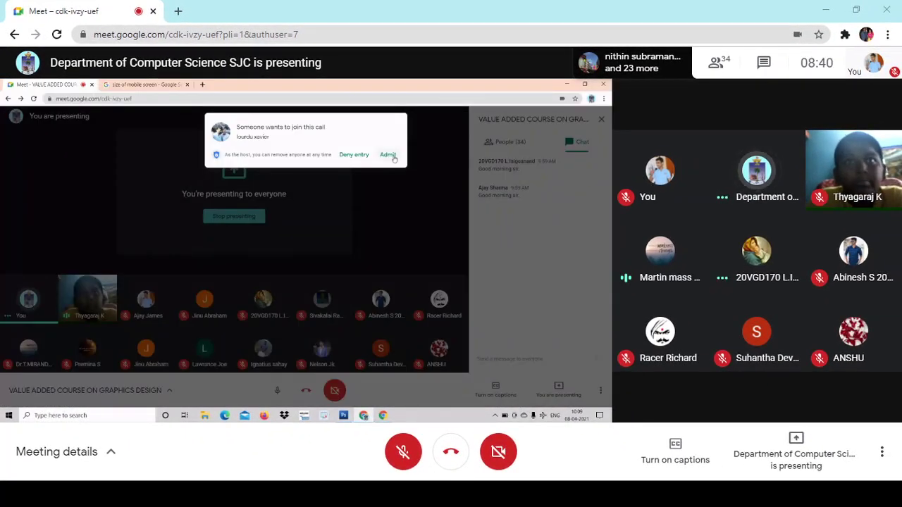
{"action": "left_click", "coordinate": [394, 465]}
{"action": "left_click", "coordinate": [395, 464]}
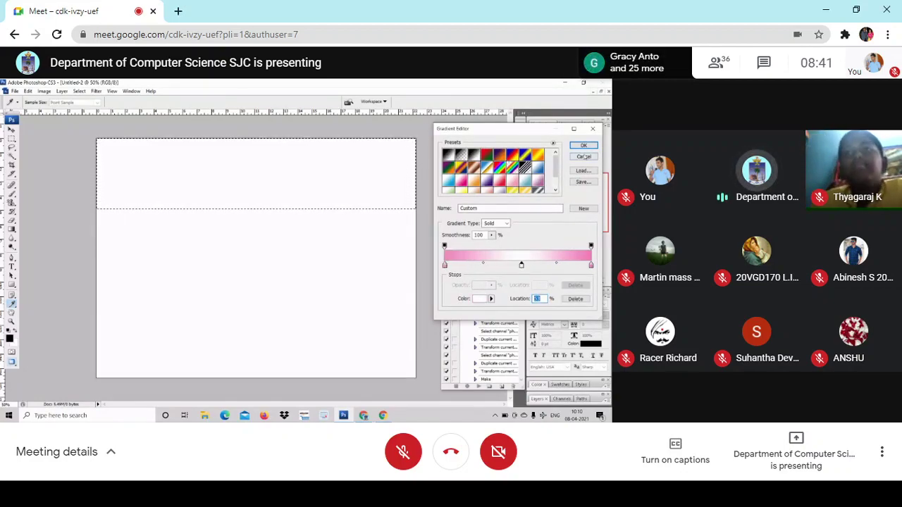
Pin the shared Photoshop presentation in the meeting view
{"action": "mouse_move", "coordinate": [336, 268]}
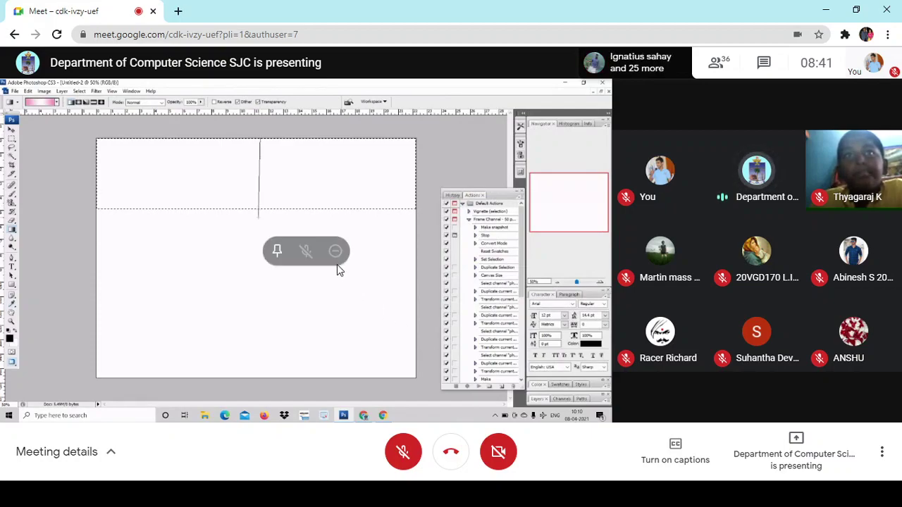
{"action": "left_click", "coordinate": [272, 255]}
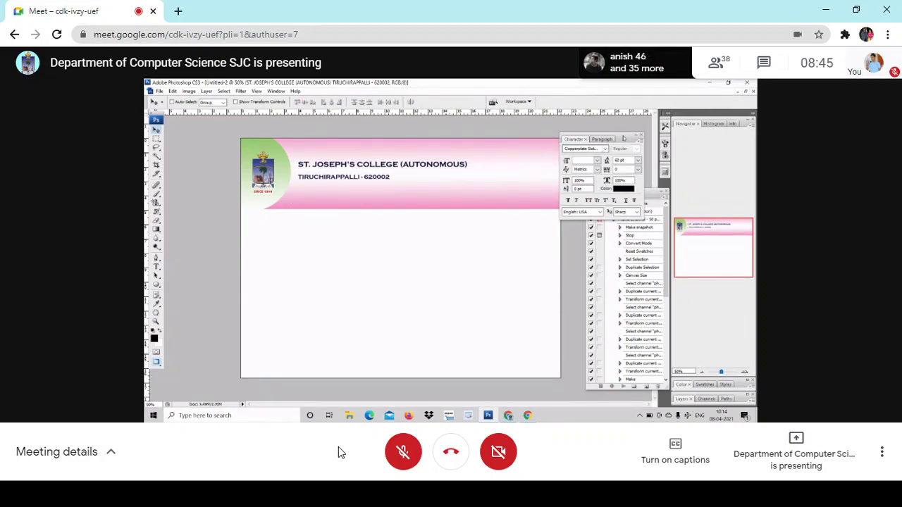
Unmute the microphone for a brief reply in the call, and mute it again
{"action": "left_click", "coordinate": [403, 452]}
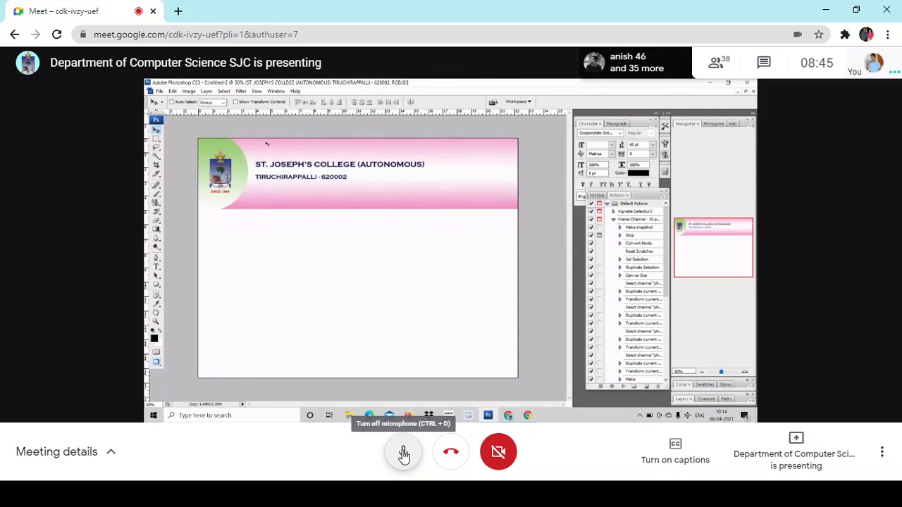
{"action": "left_click", "coordinate": [403, 453]}
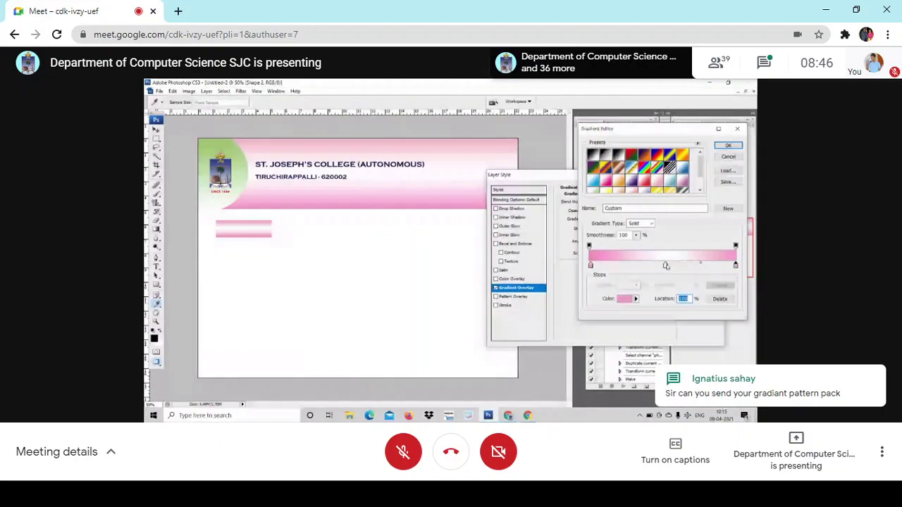
Confirm the pink-white gradient overlay on the small button shape and add an Inner Bevel with 123% depth and an adjusted light angle
{"action": "left_click", "coordinate": [720, 146]}
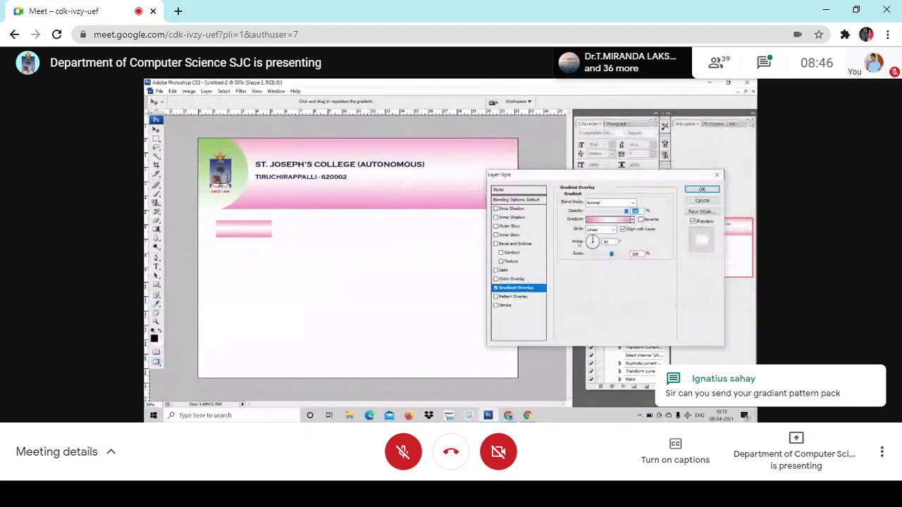
{"action": "left_click", "coordinate": [519, 244]}
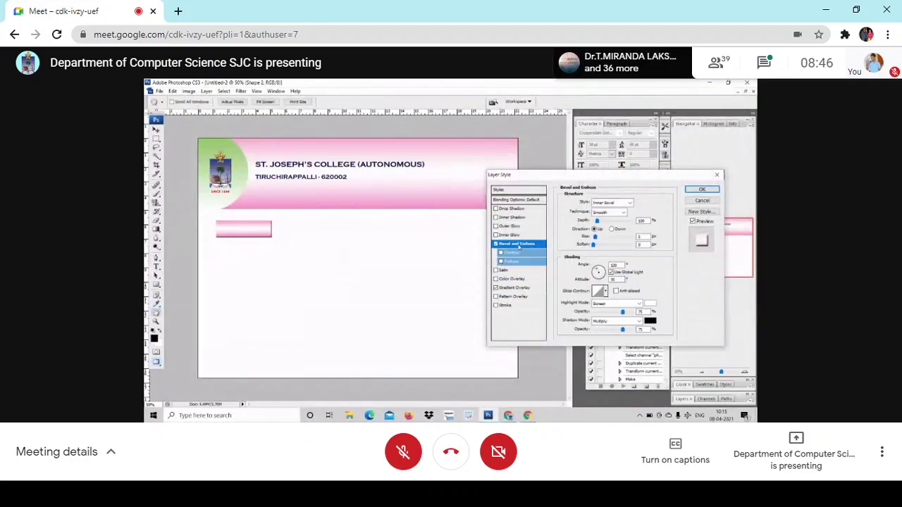
{"action": "mouse_move", "coordinate": [597, 221]}
{"action": "left_mouse_down"}
{"action": "mouse_move", "coordinate": [608, 222]}
{"action": "mouse_move", "coordinate": [598, 238]}
{"action": "mouse_move", "coordinate": [608, 238]}
{"action": "mouse_move", "coordinate": [594, 238]}
{"action": "mouse_move", "coordinate": [610, 245]}
{"action": "mouse_move", "coordinate": [597, 220]}
{"action": "left_mouse_up"}
{"action": "left_click", "coordinate": [607, 221]}
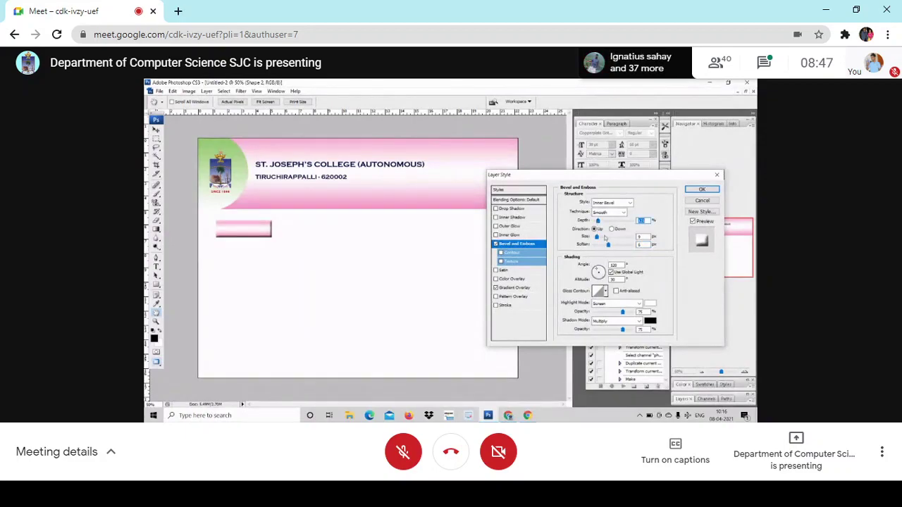
{"action": "left_click", "coordinate": [599, 271]}
{"action": "left_click_drag", "start_coordinate": [600, 271], "coordinate": [600, 271]}
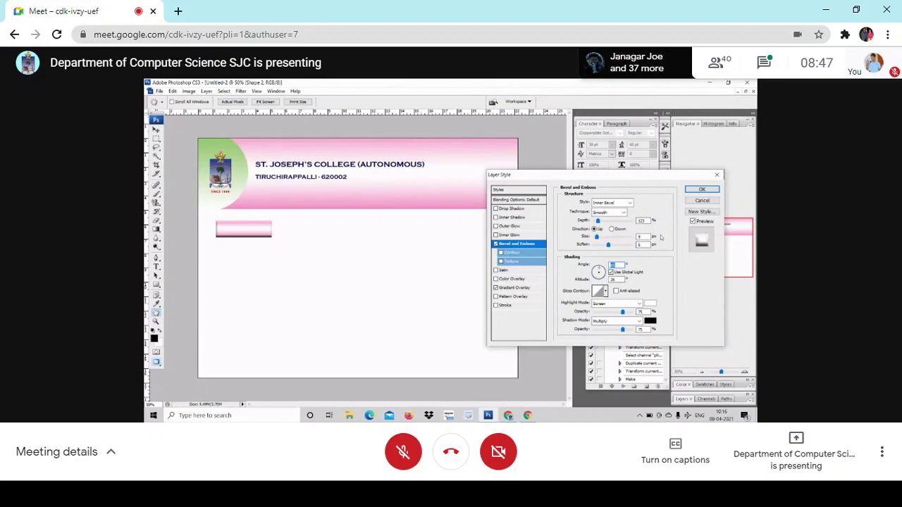
{"action": "left_click", "coordinate": [700, 190]}
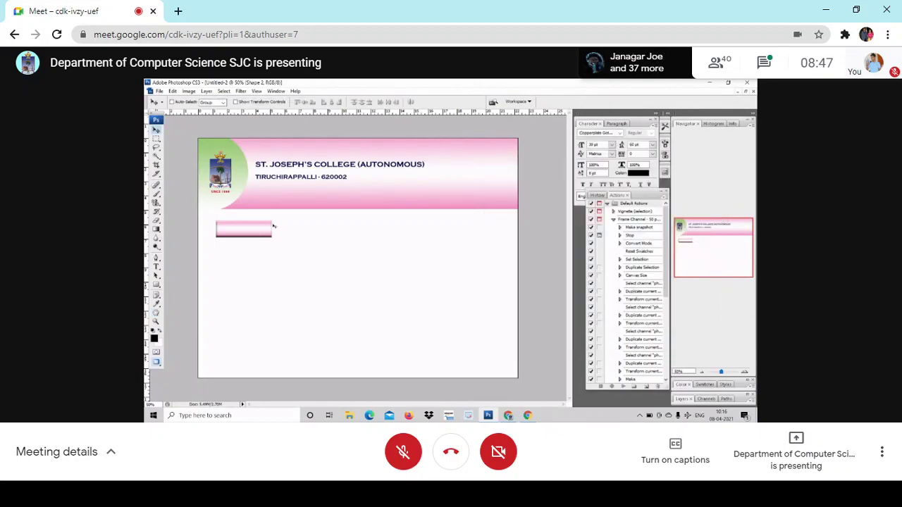
Add the text HOME in a text box on the button, centre-align it and nudge it down to the button's middle
{"action": "left_click", "coordinate": [157, 266]}
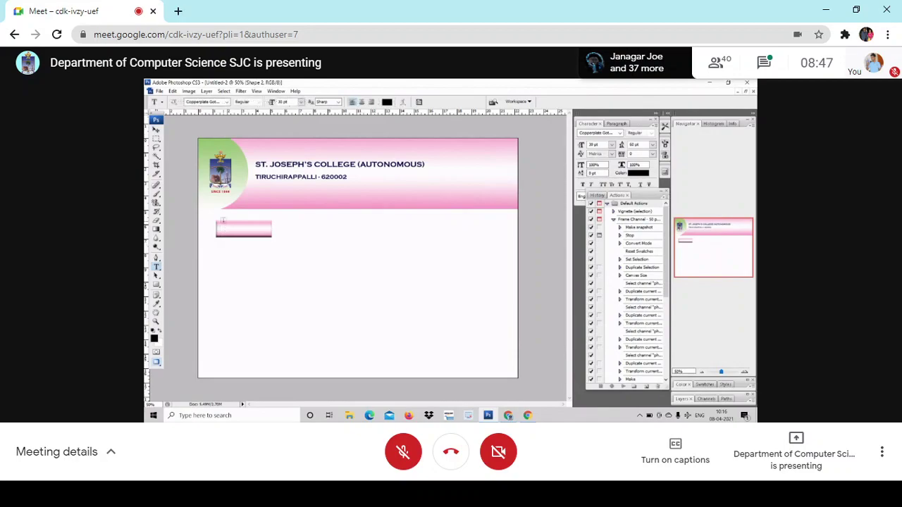
{"action": "left_click_drag", "start_coordinate": [220, 225], "coordinate": [268, 233]}
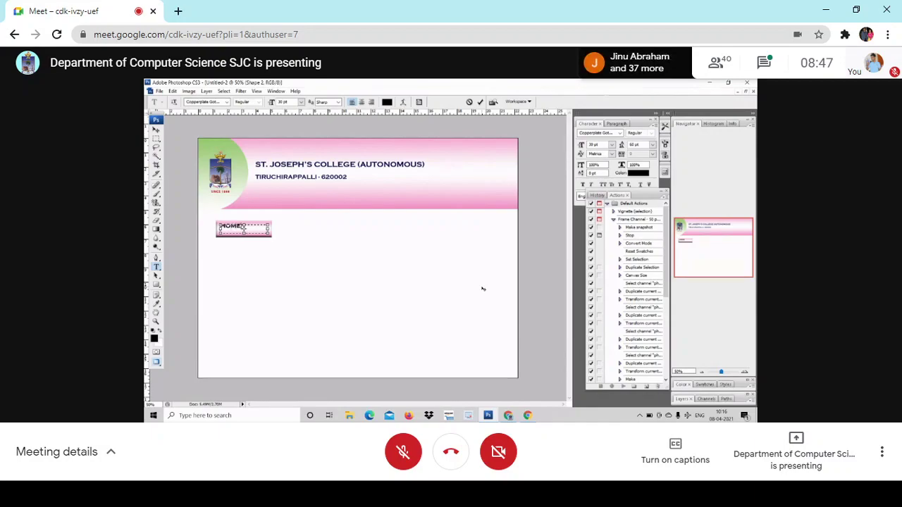
{"action": "key", "text": "ctrl+a"}
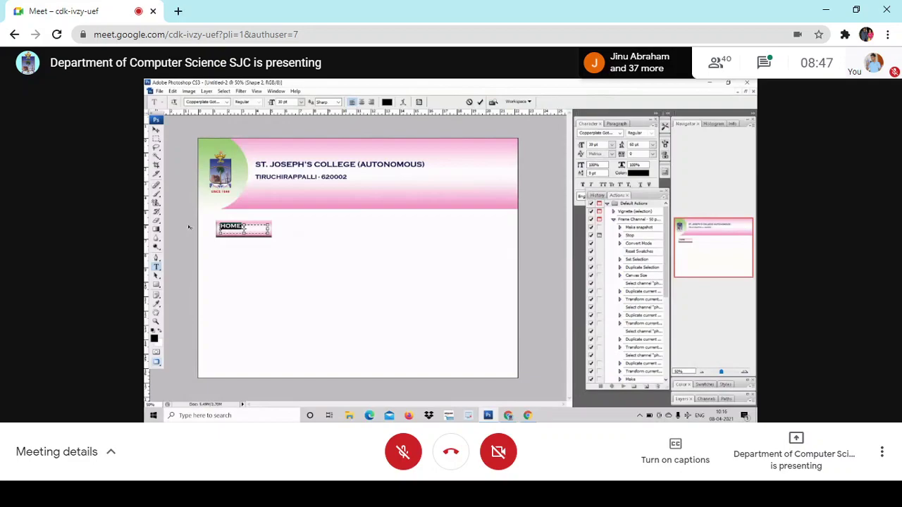
{"action": "key", "text": "ctrl+Return"}
{"action": "key", "text": "Down"}
{"action": "key", "text": "Down"}
{"action": "key", "text": "Down"}
{"action": "key", "text": "Down"}
{"action": "key", "text": "Down"}
{"action": "key", "text": "Down"}
{"action": "key", "text": "Down"}
{"action": "key", "text": "Down"}
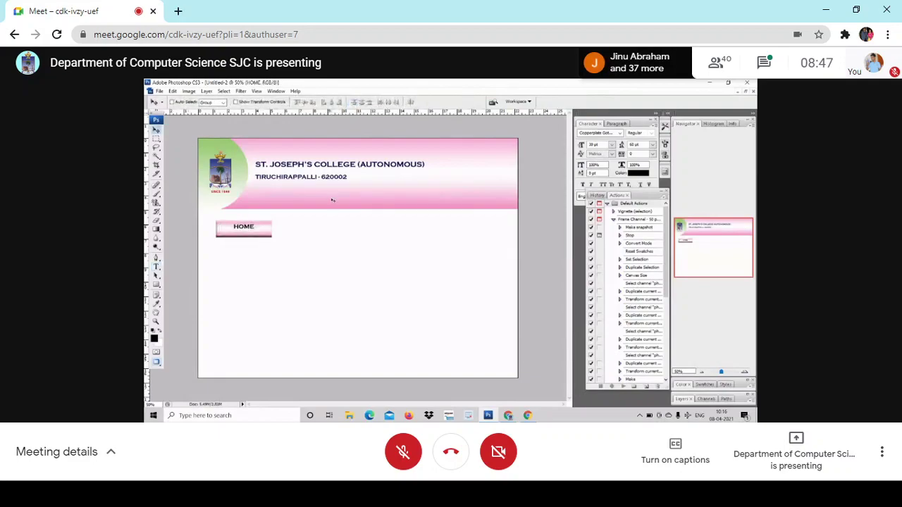
{"action": "key", "text": "Down"}
Apply a dark blue (021063) Color Overlay to the HOME text layer
{"action": "left_click", "coordinate": [206, 91]}
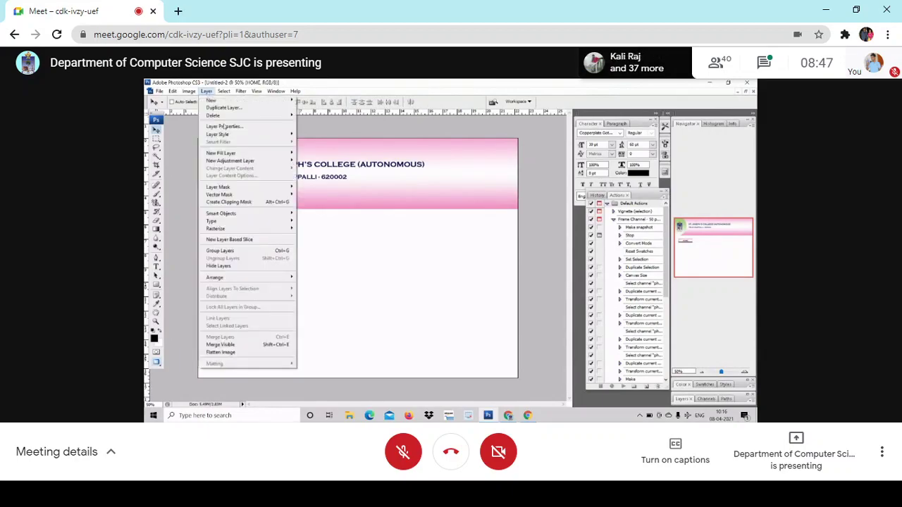
{"action": "mouse_move", "coordinate": [219, 134]}
{"action": "left_click", "coordinate": [322, 191]}
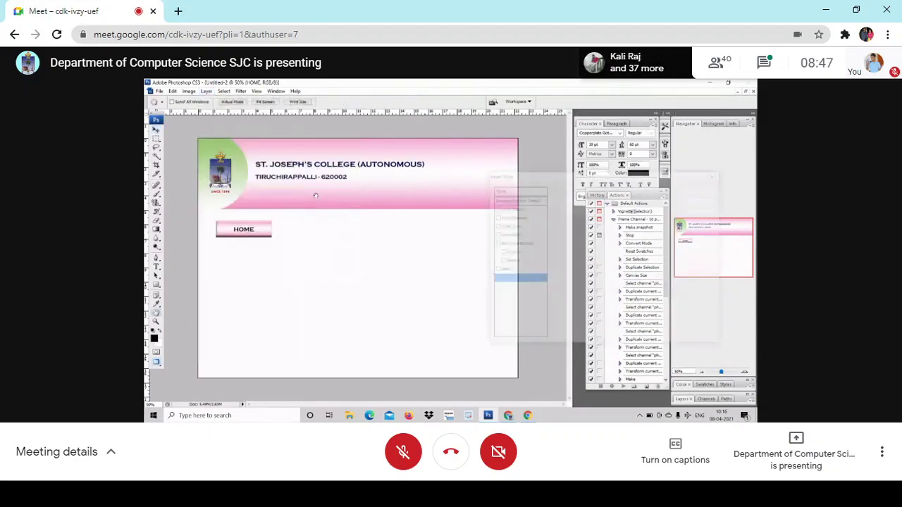
{"action": "left_click", "coordinate": [644, 203]}
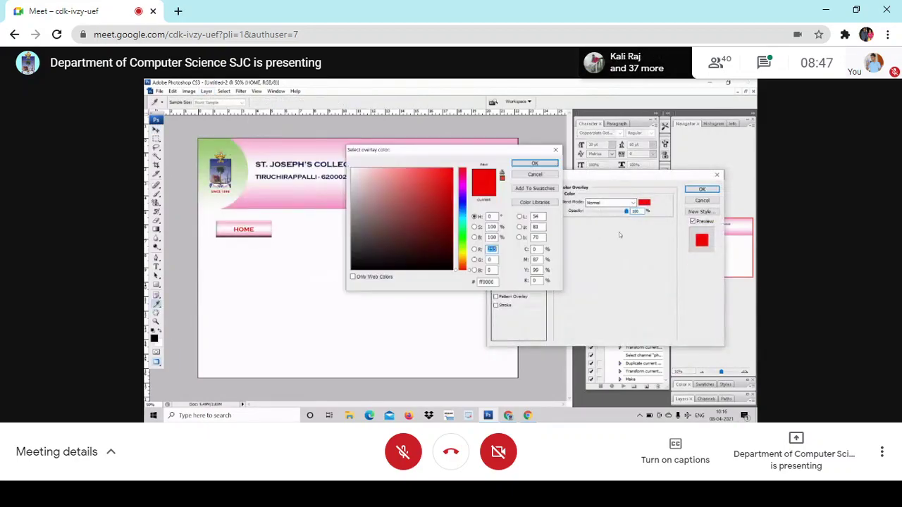
{"action": "left_click", "coordinate": [462, 205]}
{"action": "left_click", "coordinate": [451, 230]}
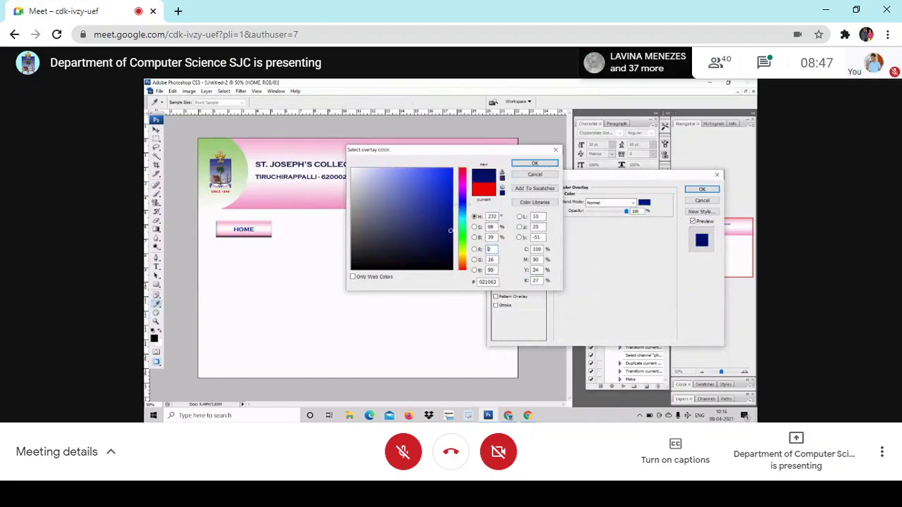
{"action": "left_click", "coordinate": [534, 164]}
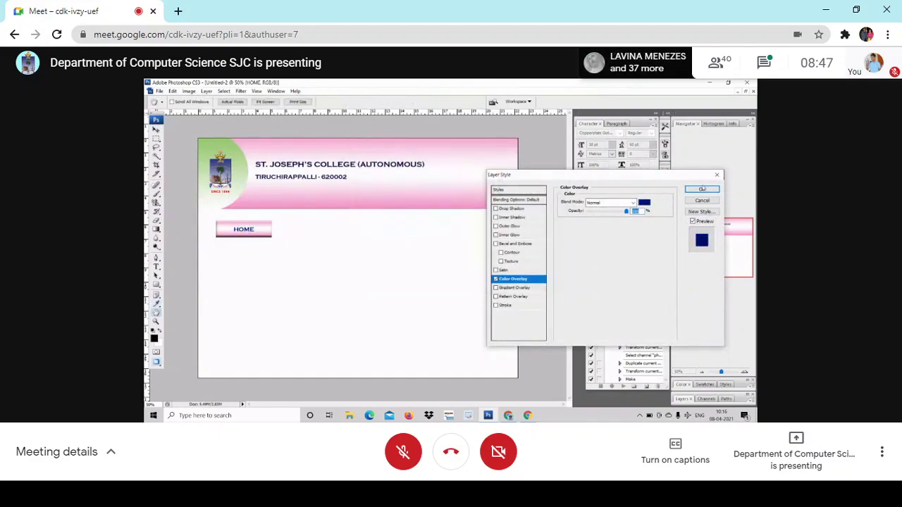
{"action": "left_click", "coordinate": [702, 189]}
Select the HOME text and button layers and duplicate them across the page to make a row of four buttons
{"action": "right_click", "coordinate": [272, 227]}
{"action": "left_click", "coordinate": [277, 229]}
{"action": "right_click", "coordinate": [253, 230]}
{"action": "left_click", "coordinate": [257, 233]}
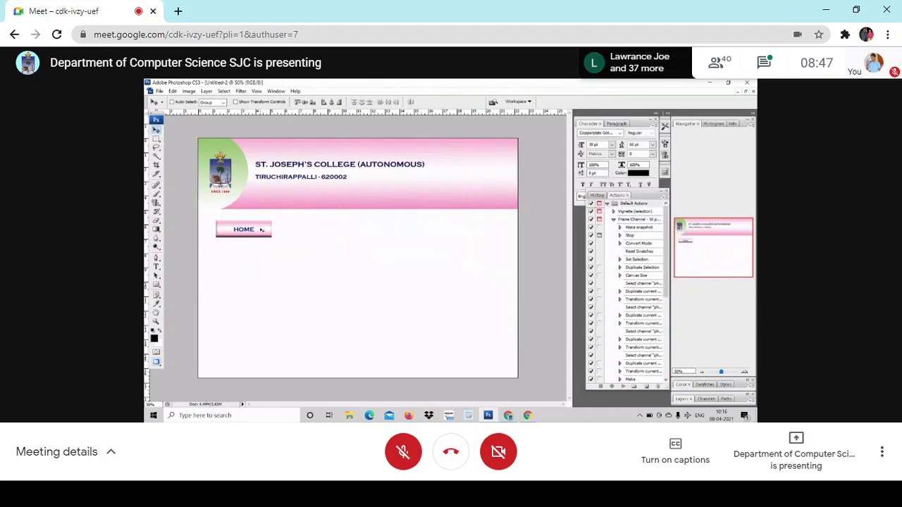
{"action": "left_click_drag", "start_coordinate": [262, 230], "coordinate": [403, 231]}
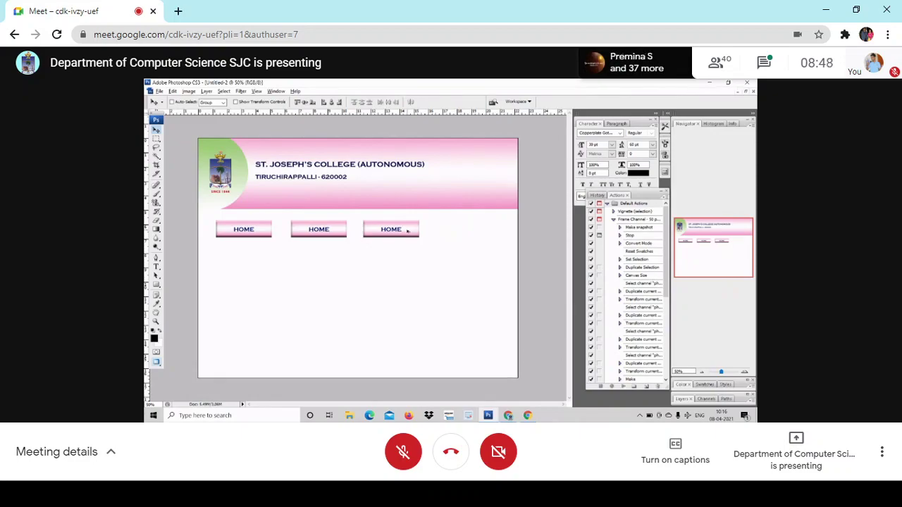
{"action": "left_click_drag", "start_coordinate": [407, 230], "coordinate": [475, 231]}
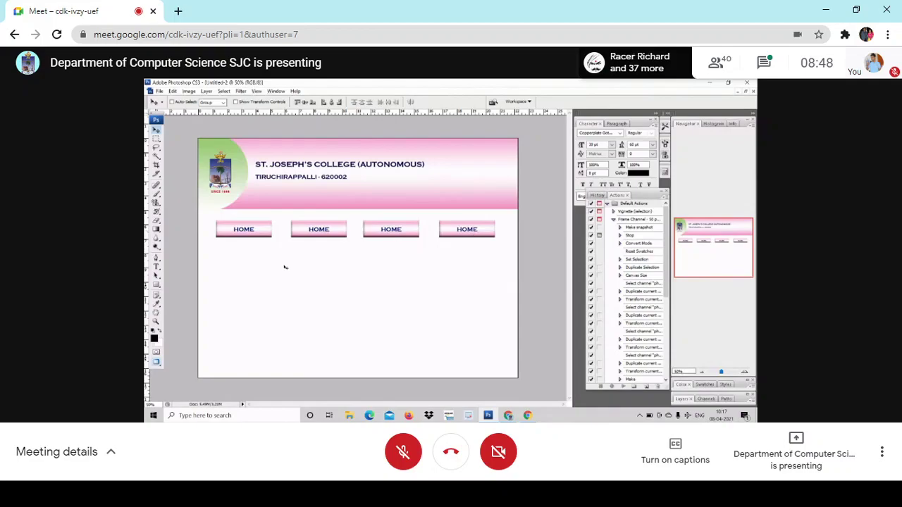
Change the second button's label to ABOUT US
{"action": "left_click", "coordinate": [158, 266]}
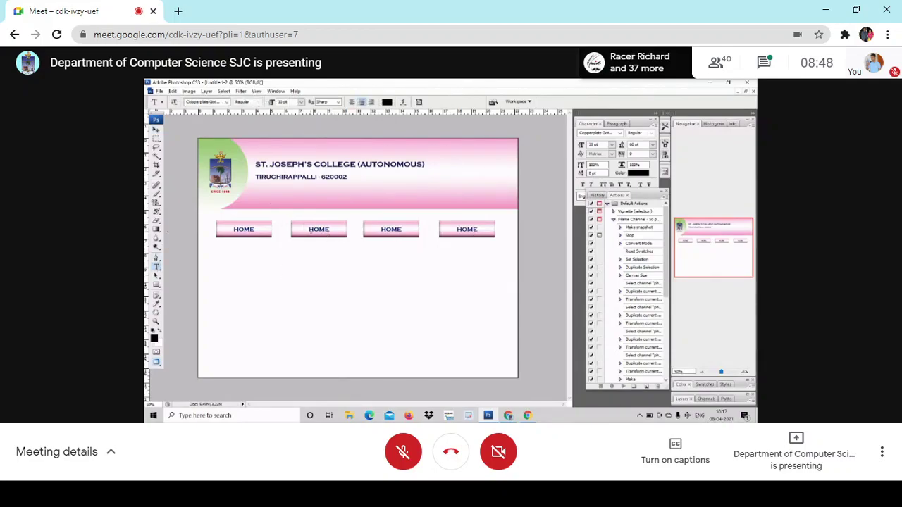
{"action": "double_click", "coordinate": [314, 229]}
{"action": "type", "text": "ABO"}
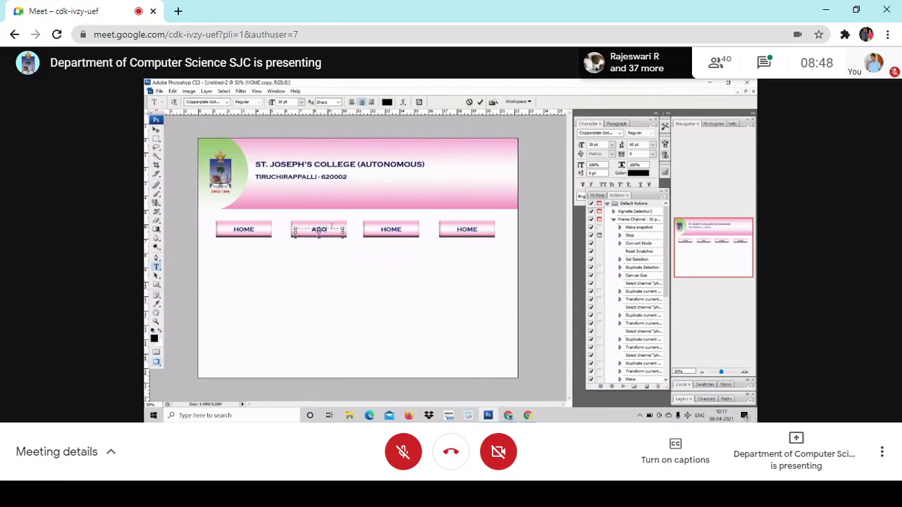
{"action": "type", "text": "UT US"}
{"action": "left_click", "coordinate": [156, 130]}
Change the third button's label to DEPARTMENTS and reduce its text size to 26 pt
{"action": "left_click", "coordinate": [157, 267]}
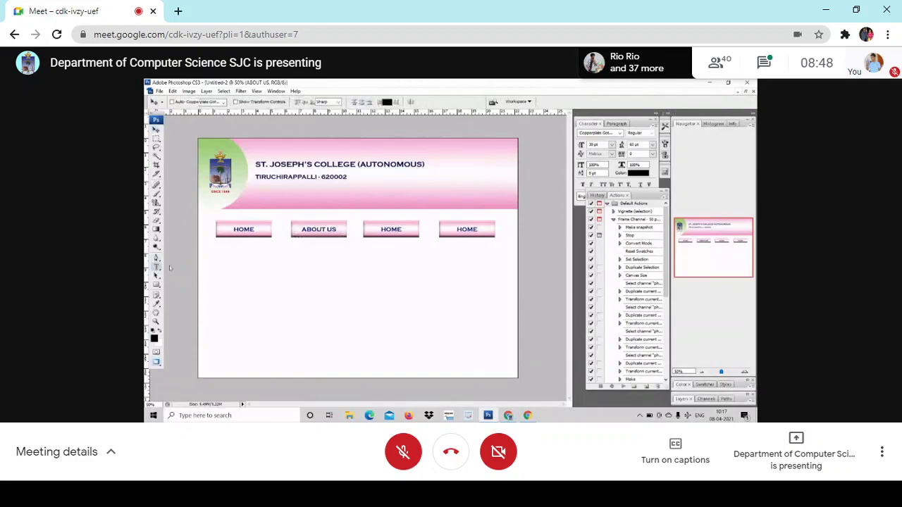
{"action": "double_click", "coordinate": [391, 230]}
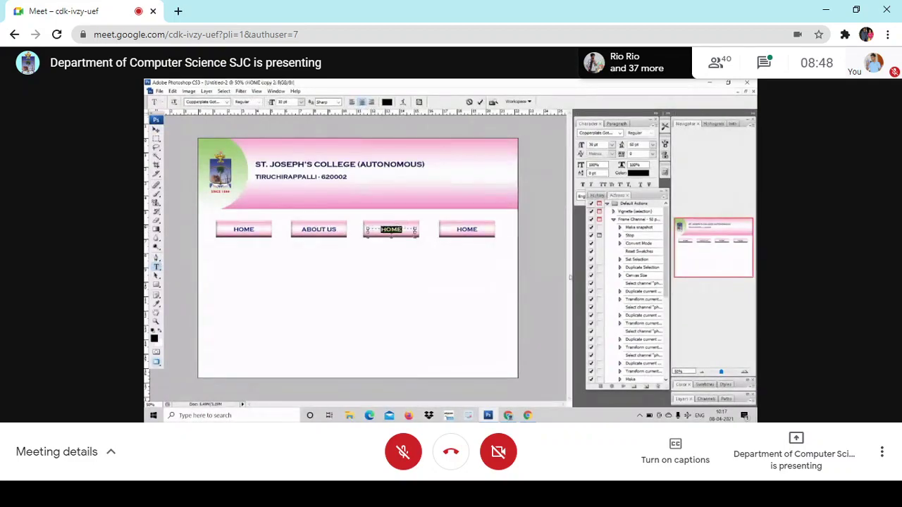
{"action": "type", "text": "DEPARTMENT"}
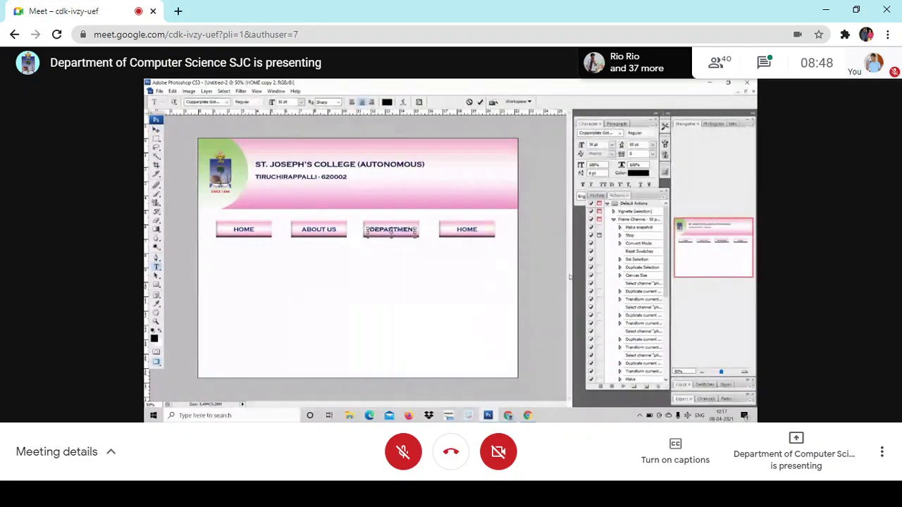
{"action": "double_click", "coordinate": [391, 230]}
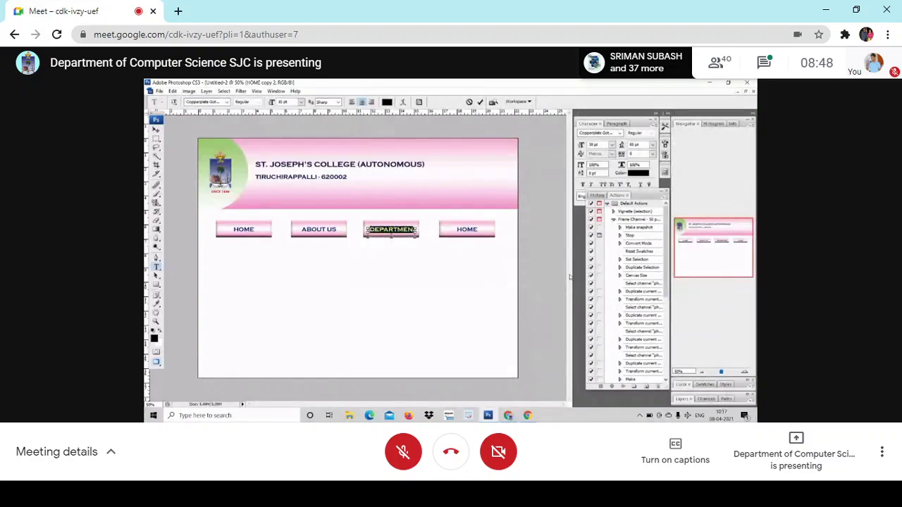
{"action": "key", "text": "ctrl+shift+comma"}
{"action": "key", "text": "ctrl+shift+comma"}
{"action": "left_click", "coordinate": [156, 131]}
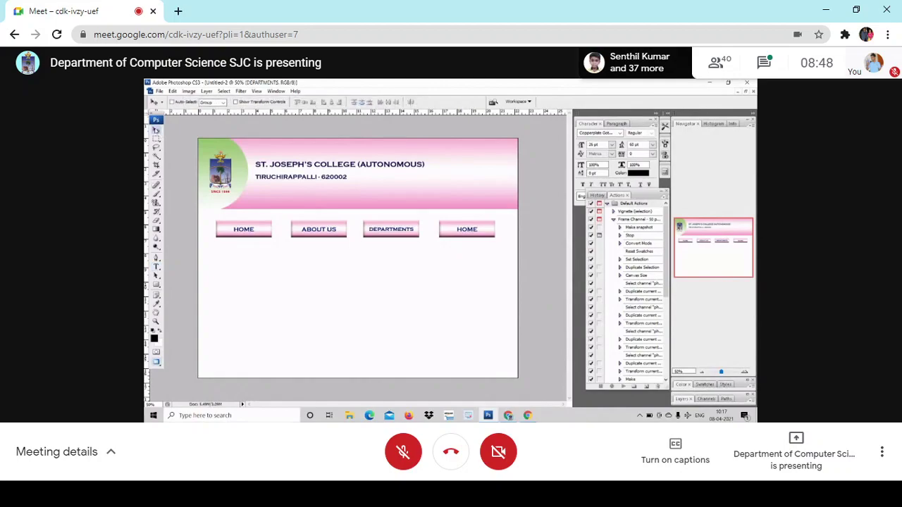
Change the fourth navigation button's label to CONTACT
{"action": "left_click", "coordinate": [156, 267]}
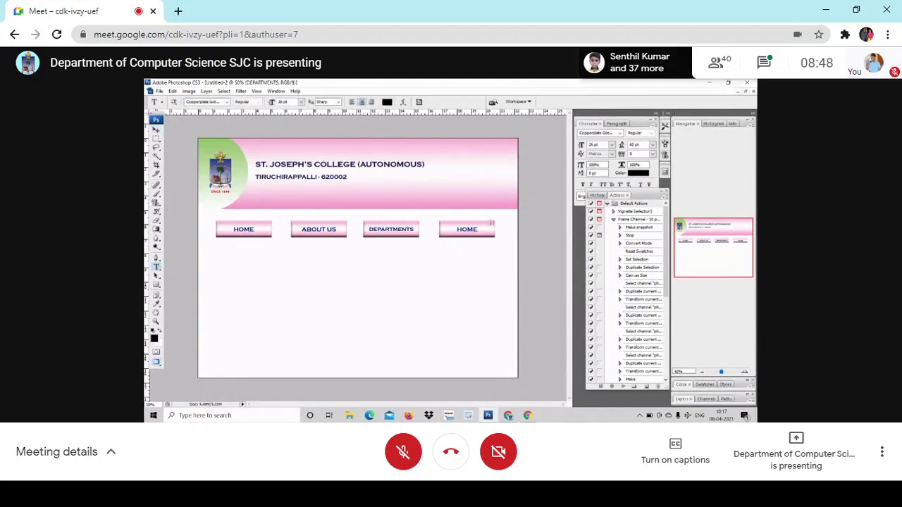
{"action": "left_click", "coordinate": [502, 228]}
{"action": "key", "text": "ctrl+a"}
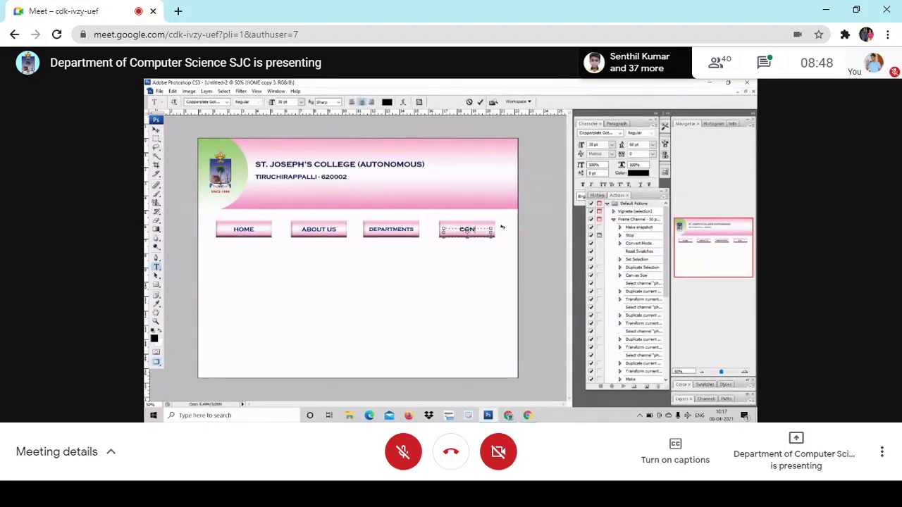
{"action": "type", "text": "CONTACT"}
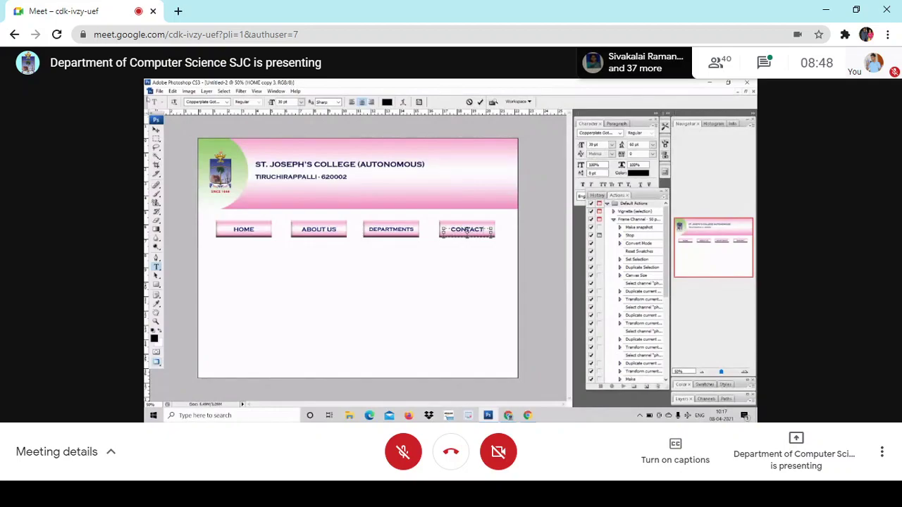
{"action": "key", "text": "ctrl+Return"}
{"action": "key", "text": "v"}
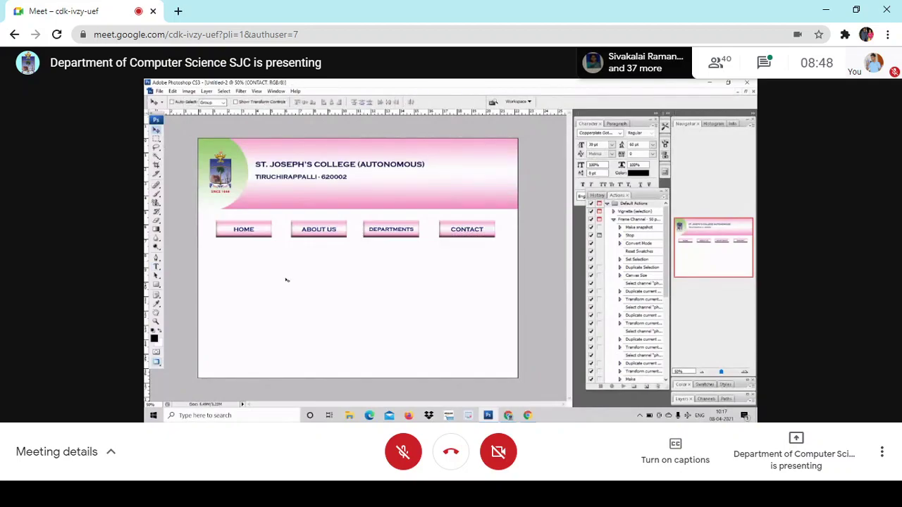
Target the Background layer and edit the gradient to pale pink at both ends, with the white middle stop at about 49%
{"action": "right_click", "coordinate": [296, 303]}
{"action": "left_click", "coordinate": [317, 307]}
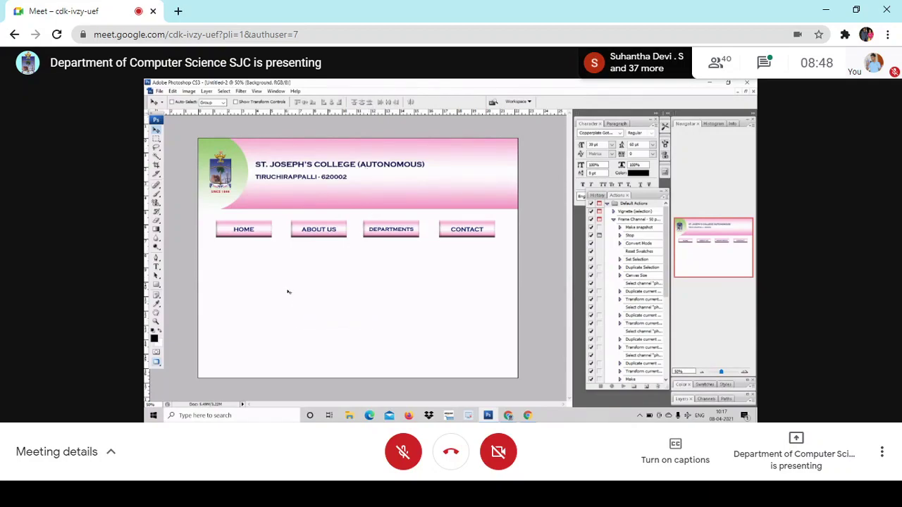
{"action": "left_click", "coordinate": [157, 229]}
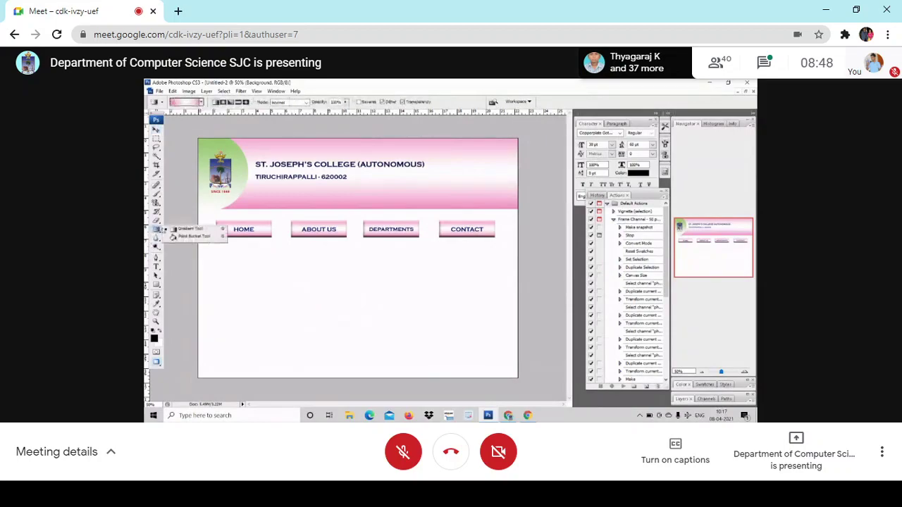
{"action": "left_click", "coordinate": [190, 229]}
{"action": "left_click", "coordinate": [186, 102]}
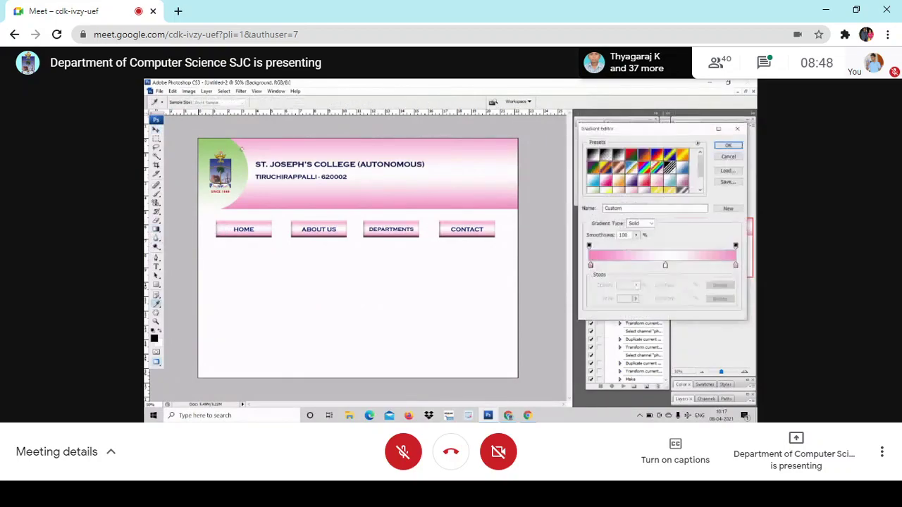
{"action": "left_click", "coordinate": [591, 265]}
{"action": "left_click", "coordinate": [735, 265]}
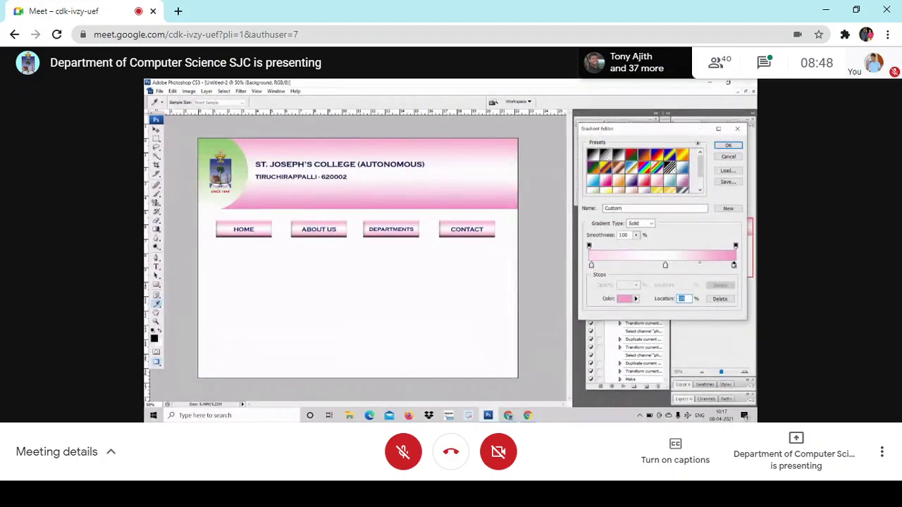
{"action": "left_click", "coordinate": [614, 251]}
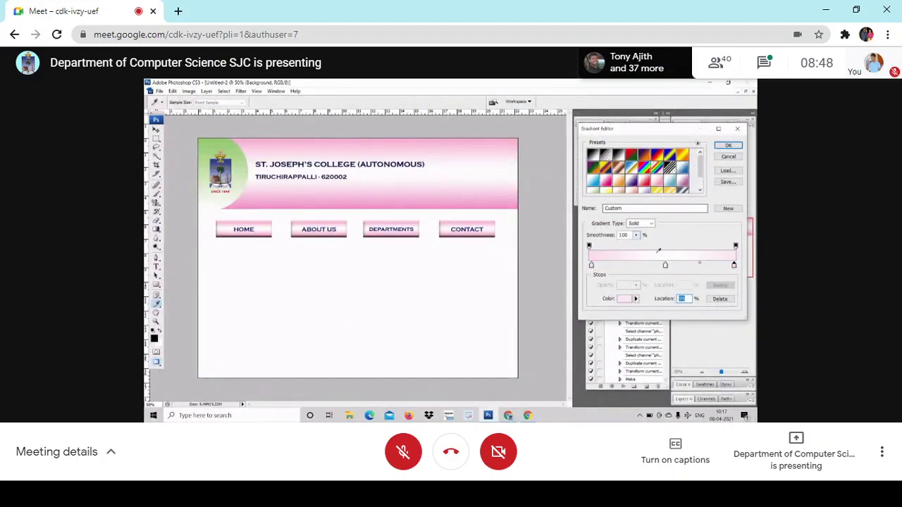
{"action": "left_click_drag", "start_coordinate": [665, 266], "coordinate": [661, 266]}
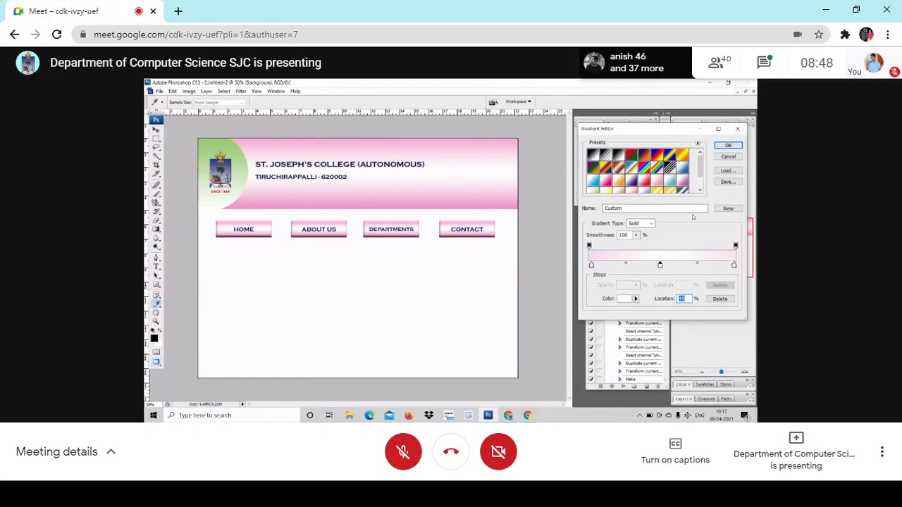
{"action": "left_click", "coordinate": [727, 146]}
Select the blank area below the header with the Magic Wand and fill it with a vertical linear pale pink gradient
{"action": "left_click_drag", "start_coordinate": [208, 239], "coordinate": [451, 373]}
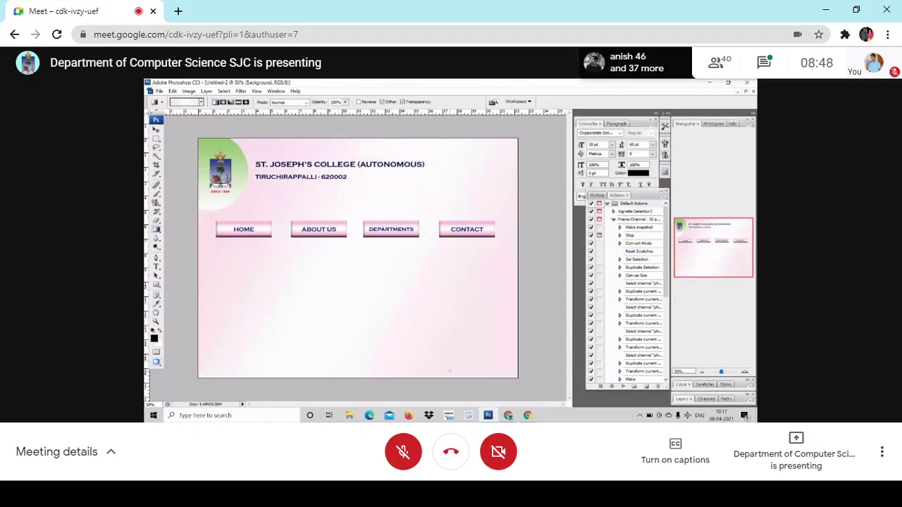
{"action": "key", "text": "ctrl+z"}
{"action": "left_click", "coordinate": [156, 155]}
{"action": "left_click", "coordinate": [301, 293]}
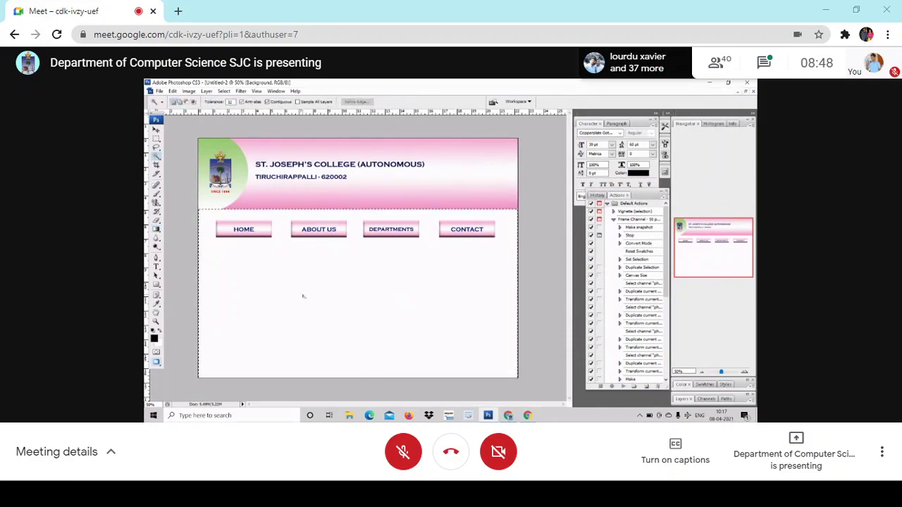
{"action": "left_click", "coordinate": [156, 230]}
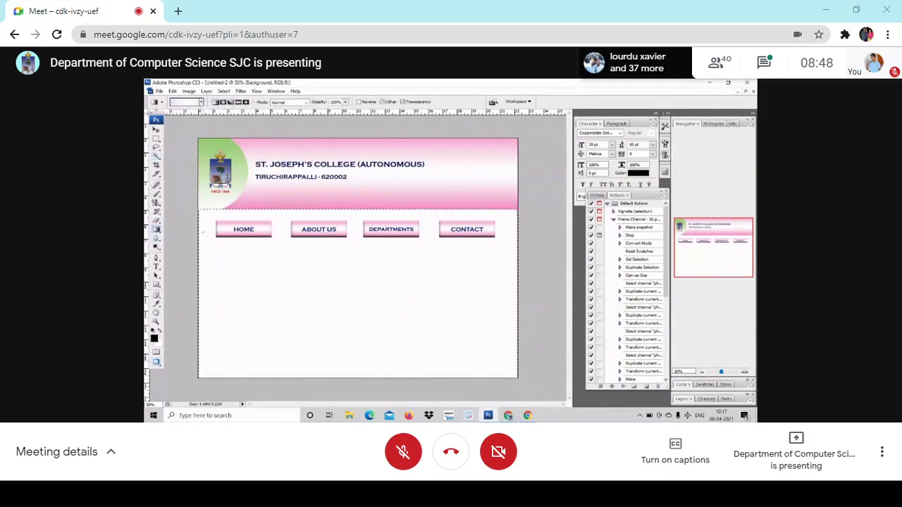
{"action": "left_click_drag", "start_coordinate": [199, 210], "coordinate": [488, 349]}
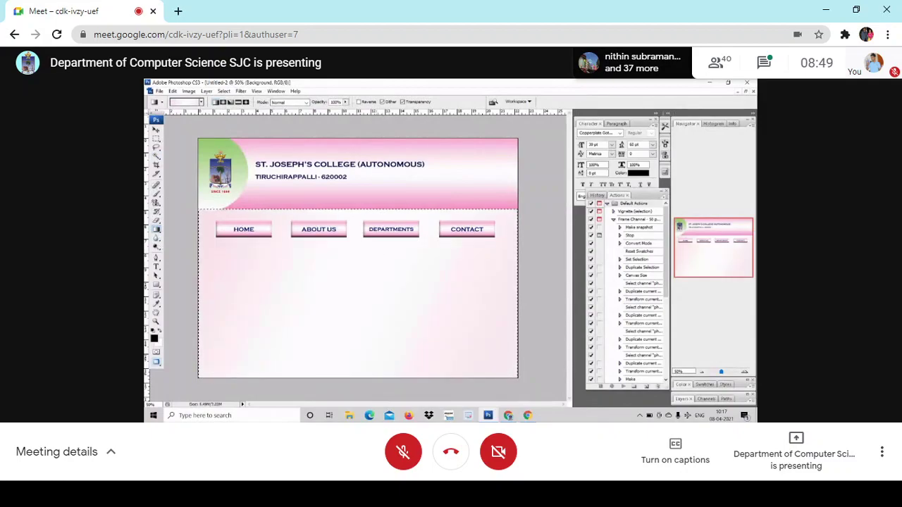
{"action": "left_click_drag", "start_coordinate": [357, 210], "coordinate": [356, 378]}
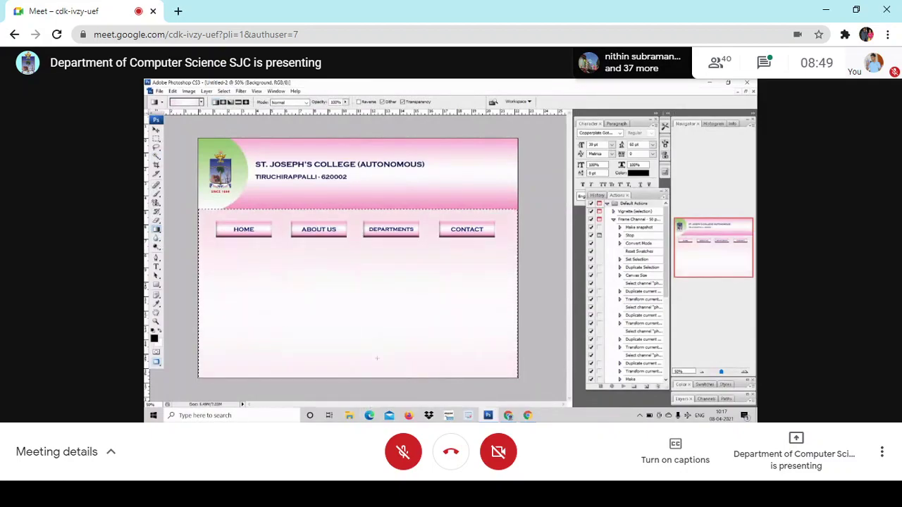
{"action": "left_click_drag", "start_coordinate": [352, 204], "coordinate": [357, 374]}
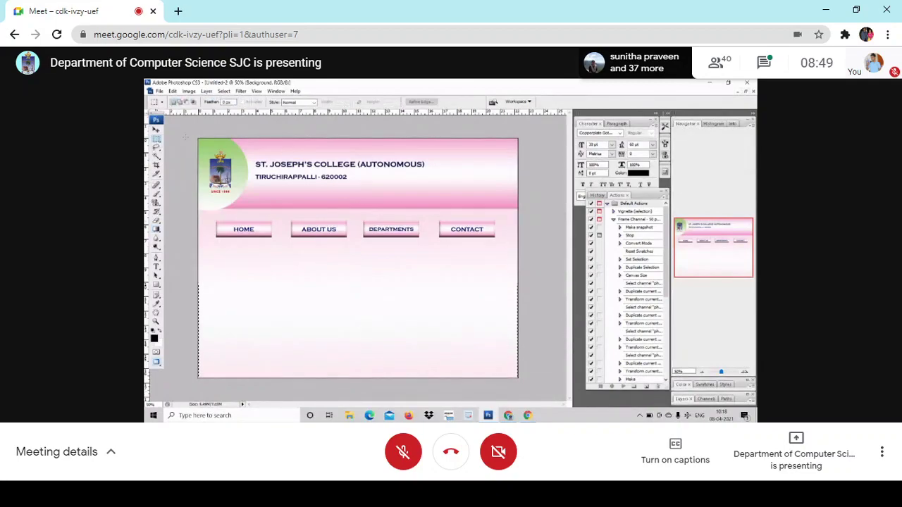
Check the meeting chat and close it, and switch the shared presentation's pin off and on again
{"action": "left_click", "coordinate": [763, 64]}
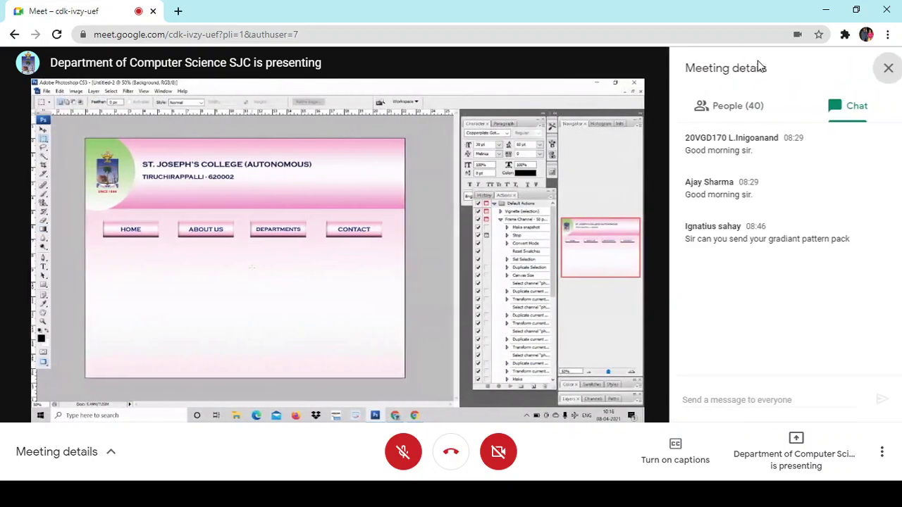
{"action": "left_click", "coordinate": [882, 69]}
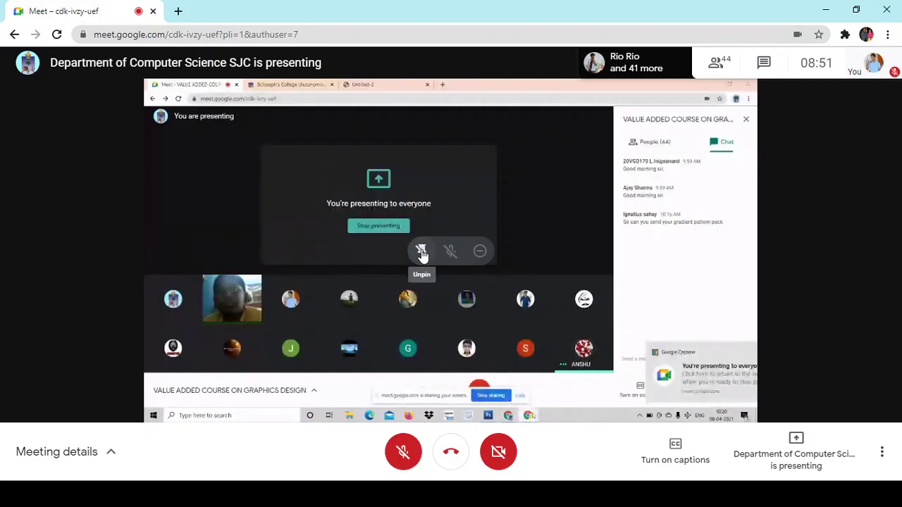
{"action": "left_click", "coordinate": [421, 251]}
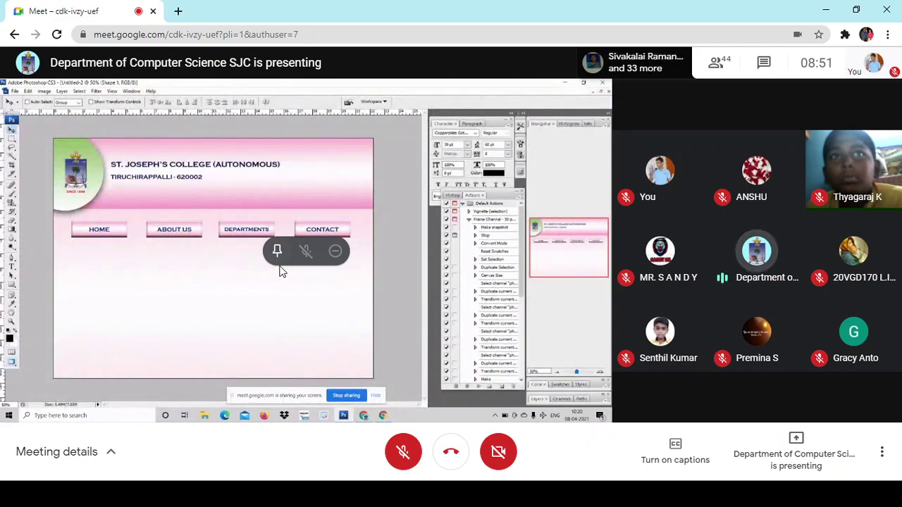
{"action": "left_click", "coordinate": [276, 253]}
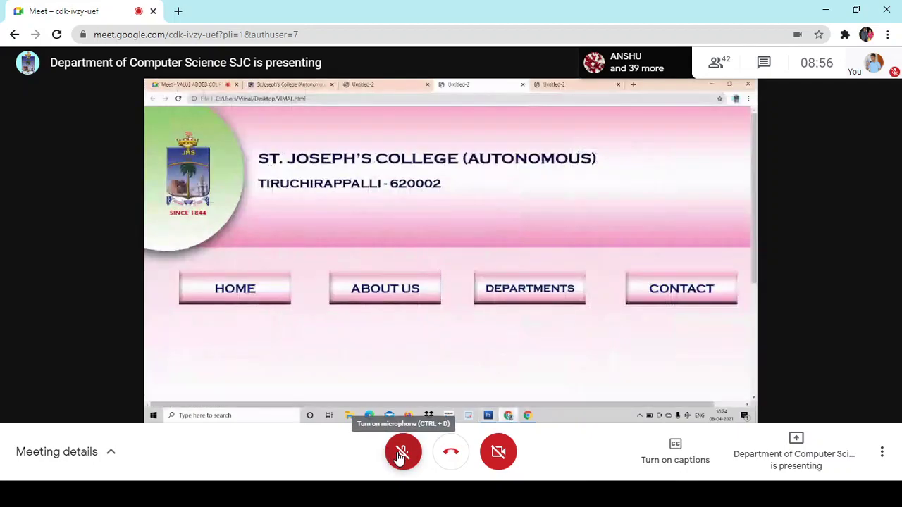
Briefly turn on the meeting microphone and mute it again each time
{"action": "left_click", "coordinate": [402, 453]}
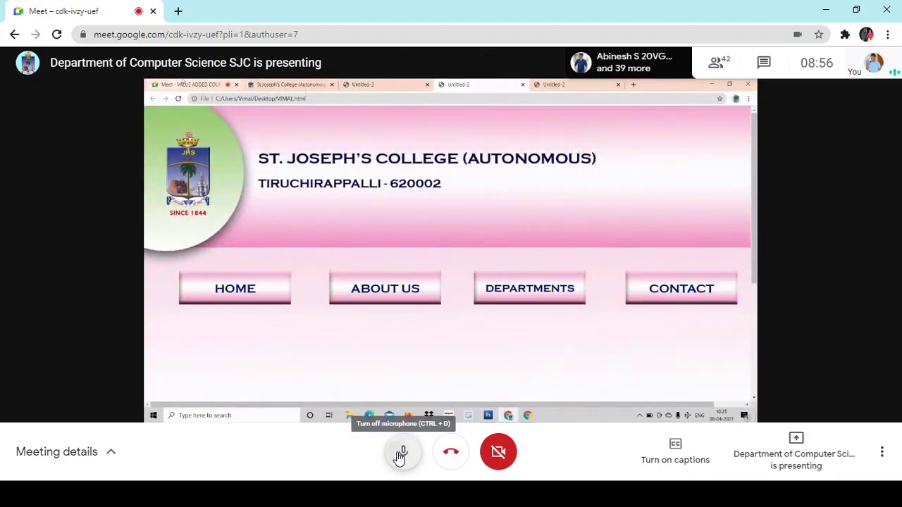
{"action": "left_click", "coordinate": [401, 455]}
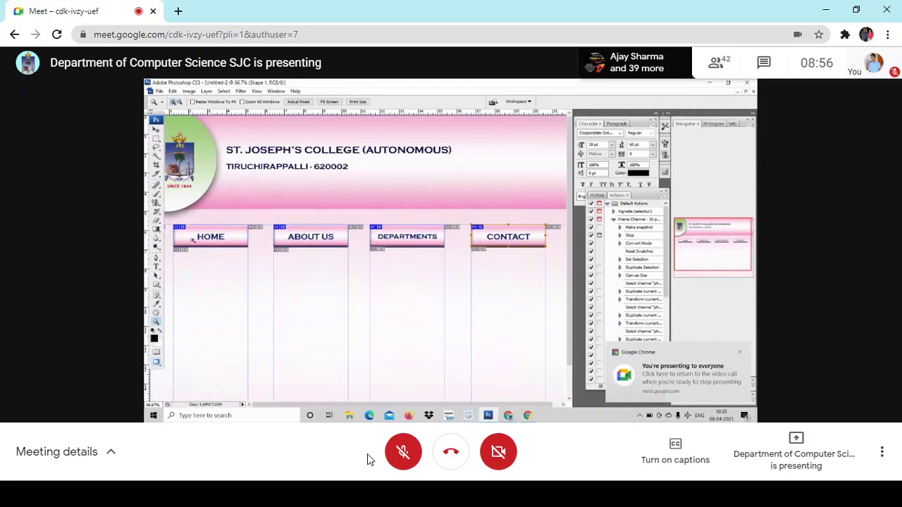
{"action": "left_click", "coordinate": [403, 453]}
{"action": "left_click", "coordinate": [405, 458]}
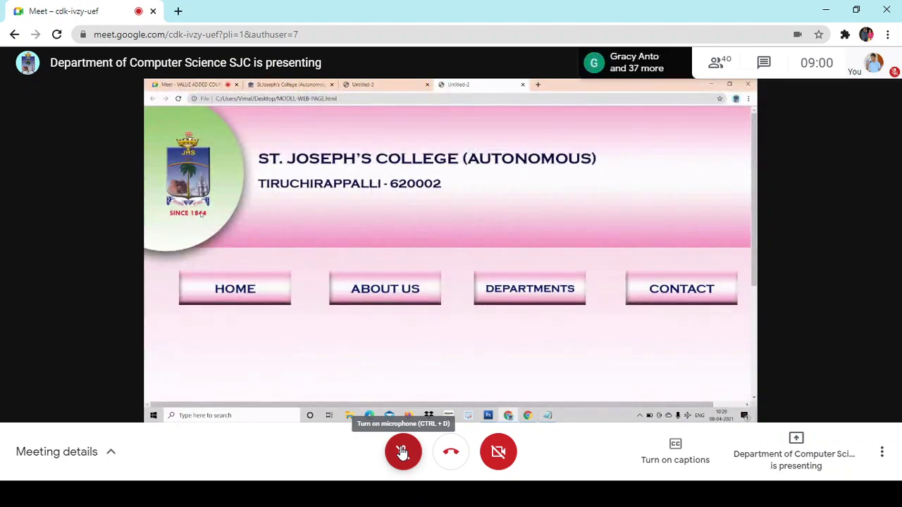
{"action": "left_click", "coordinate": [403, 451]}
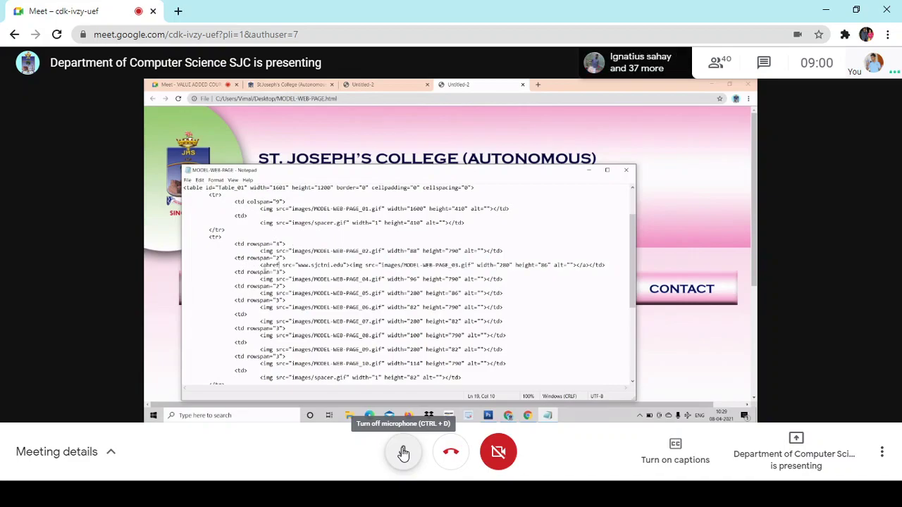
{"action": "left_click", "coordinate": [403, 451]}
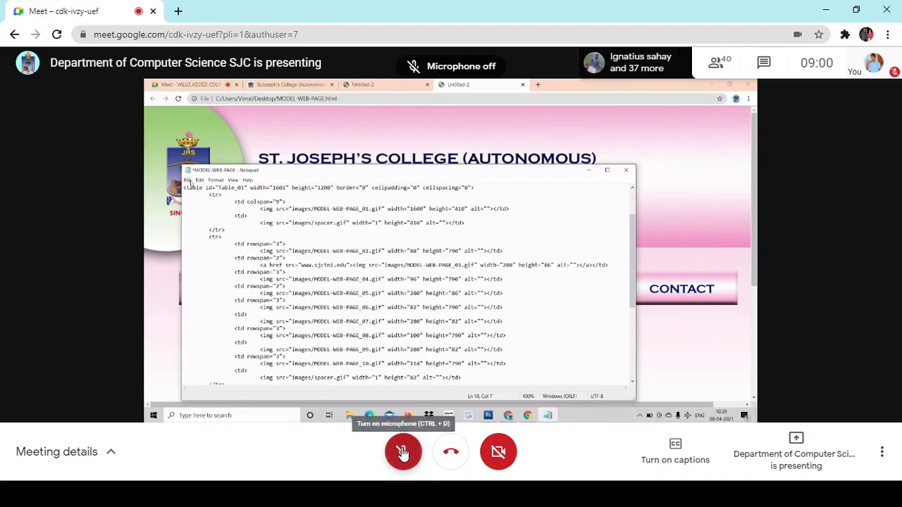
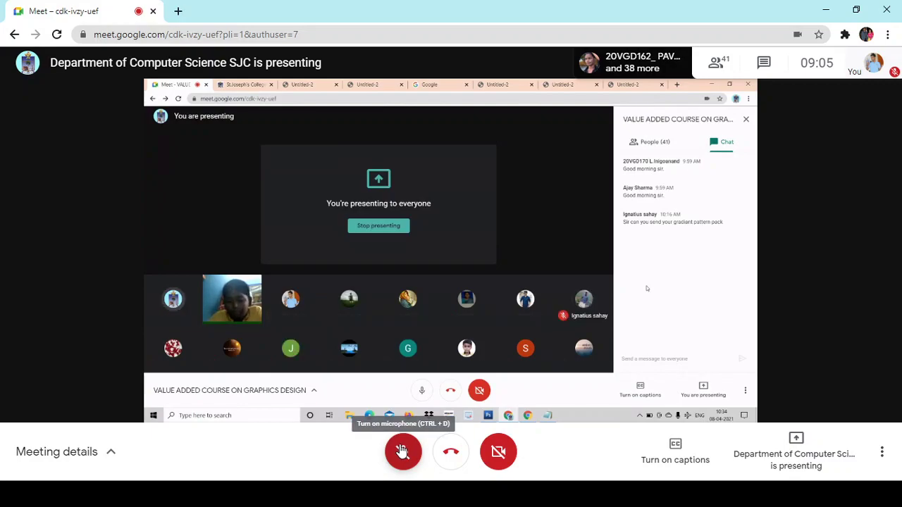
{"action": "left_click", "coordinate": [402, 451]}
{"action": "left_click", "coordinate": [403, 450]}
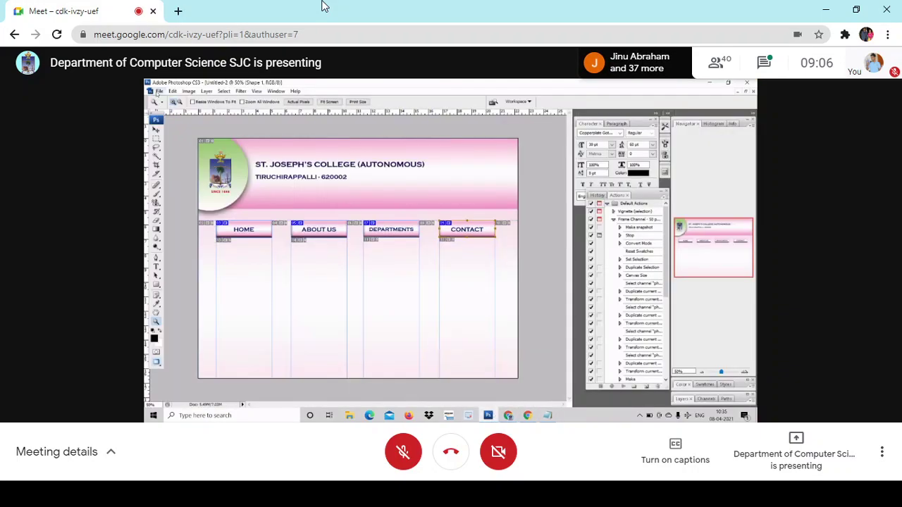
Set the new document's width to 468 pixels and enter a much smaller height for a thin banner canvas
{"action": "double_click", "coordinate": [432, 196]}
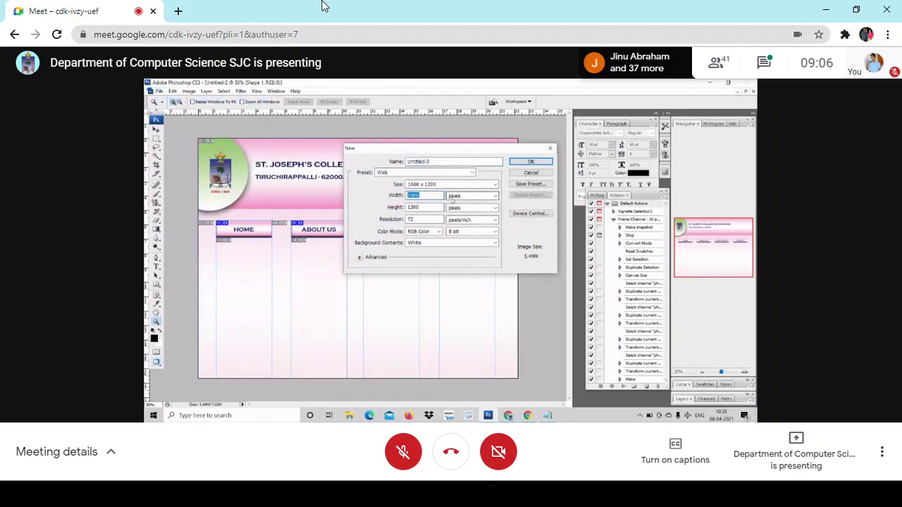
{"action": "type", "text": "468"}
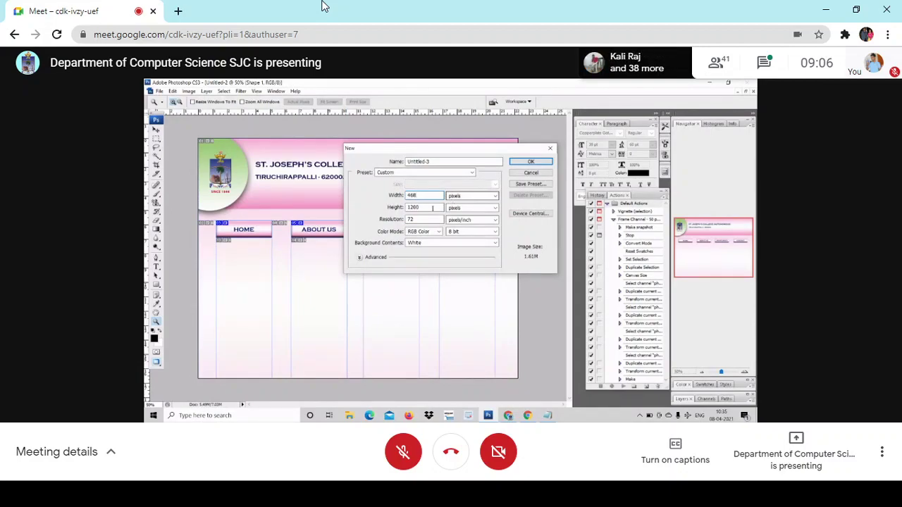
{"action": "double_click", "coordinate": [432, 207]}
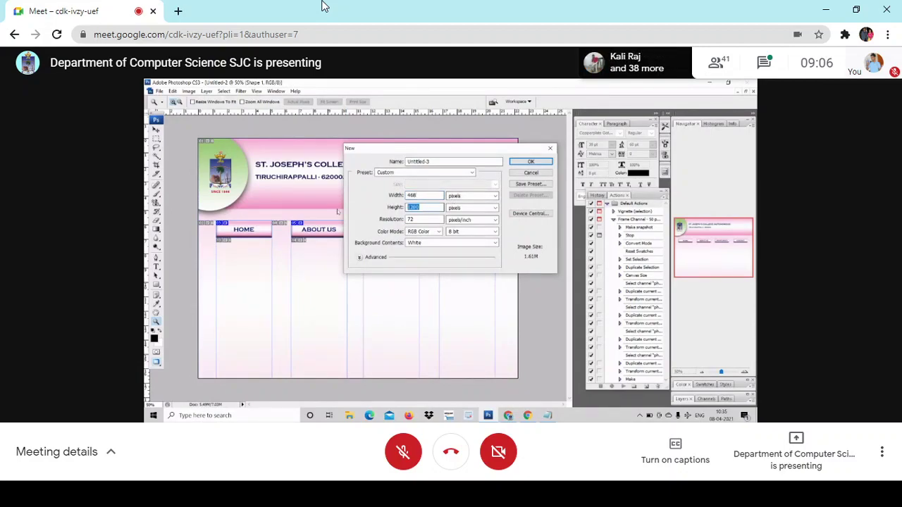
{"action": "type", "text": "6"}
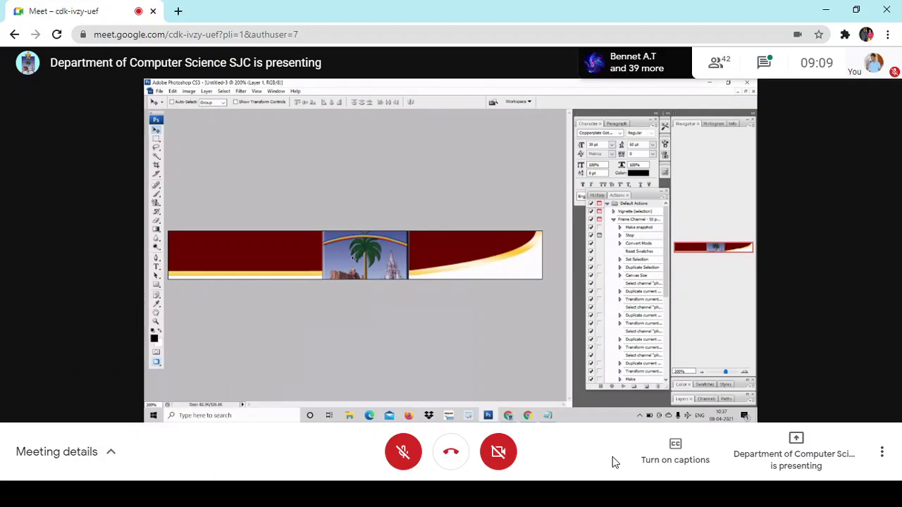
Check the meeting chat for new messages and close it
{"action": "left_click", "coordinate": [754, 75]}
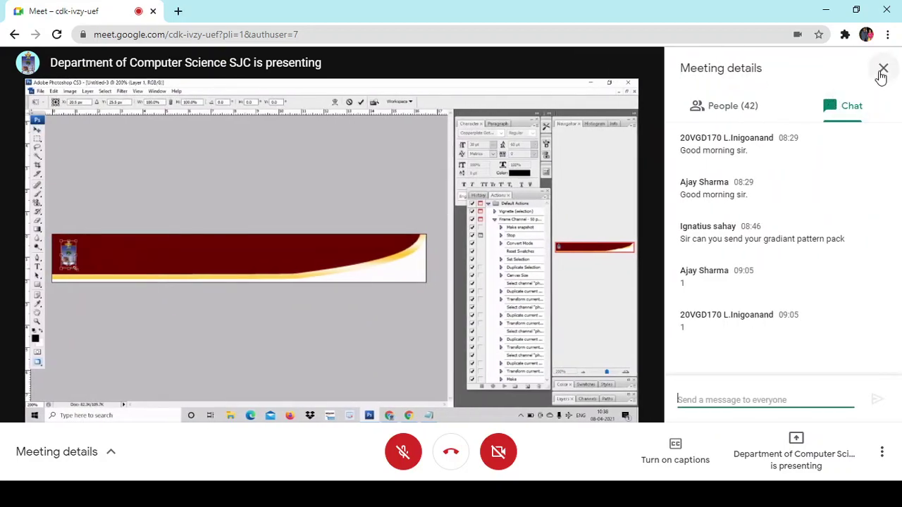
{"action": "left_click", "coordinate": [880, 68]}
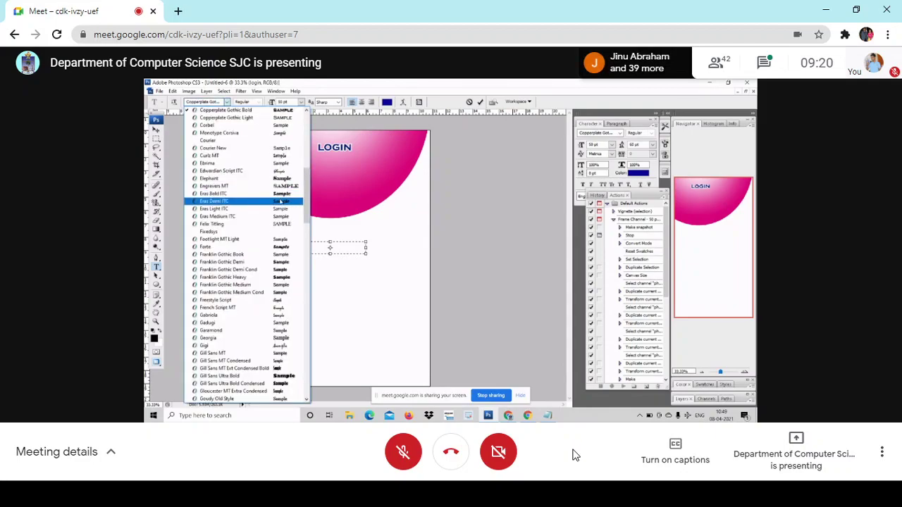
Set the empty text box's font to Franklin Gothic Demi and start the user name label below the pink shape
{"action": "left_click", "coordinate": [292, 262]}
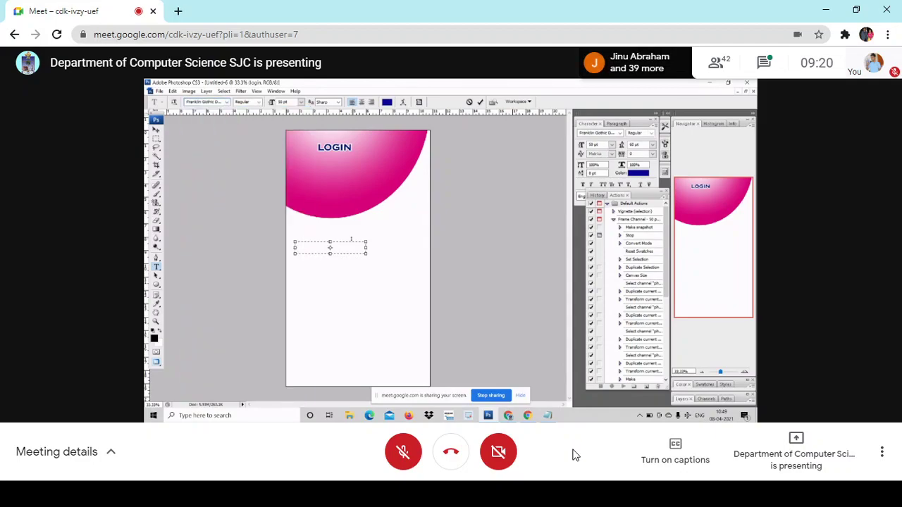
{"action": "key", "text": "Caps_Lock"}
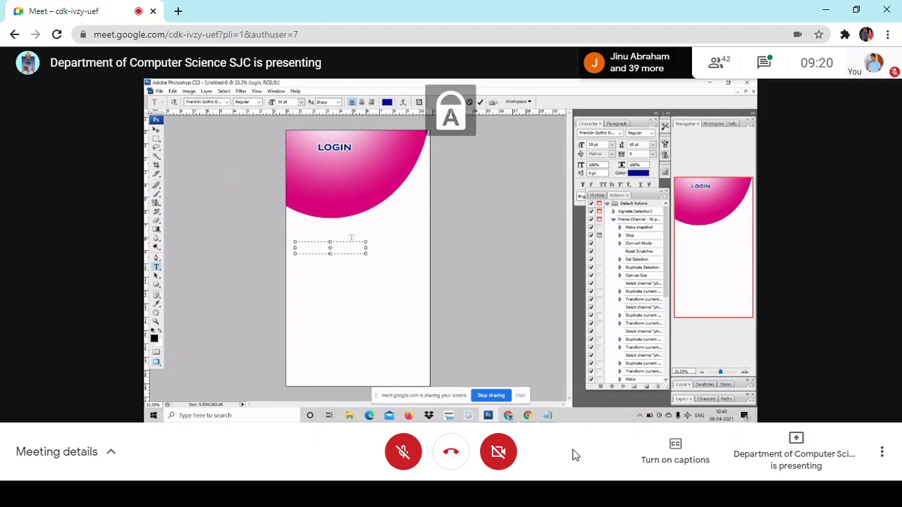
{"action": "type", "text": "uSE"}
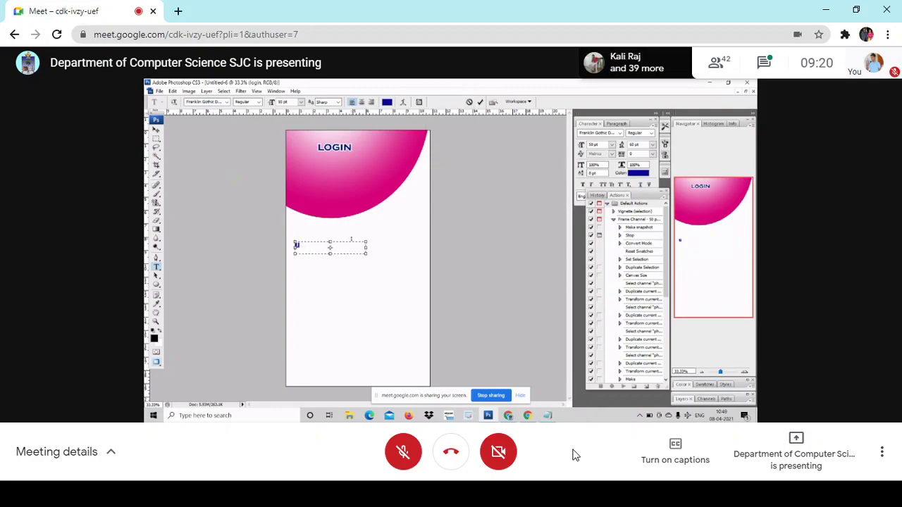
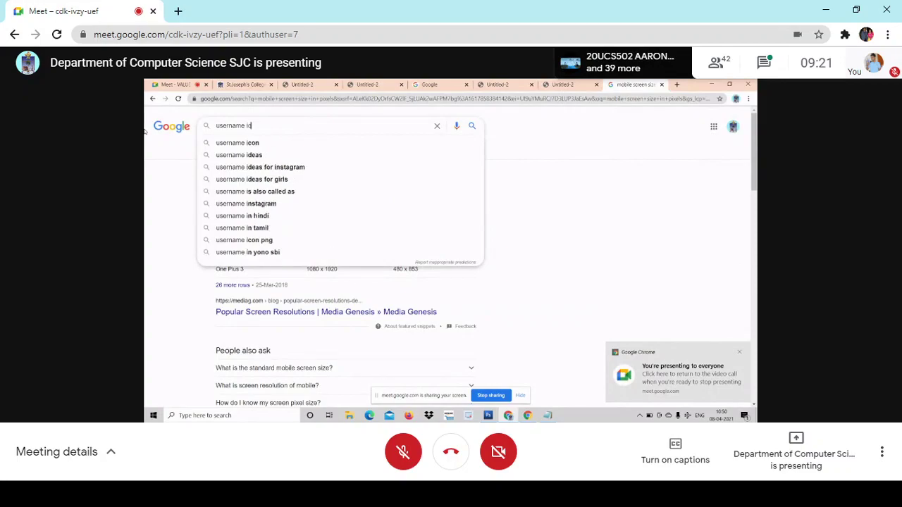
Search Google Images for "username icon" and copy the enlarged image of the solid black user silhouette
{"action": "key", "text": "Return"}
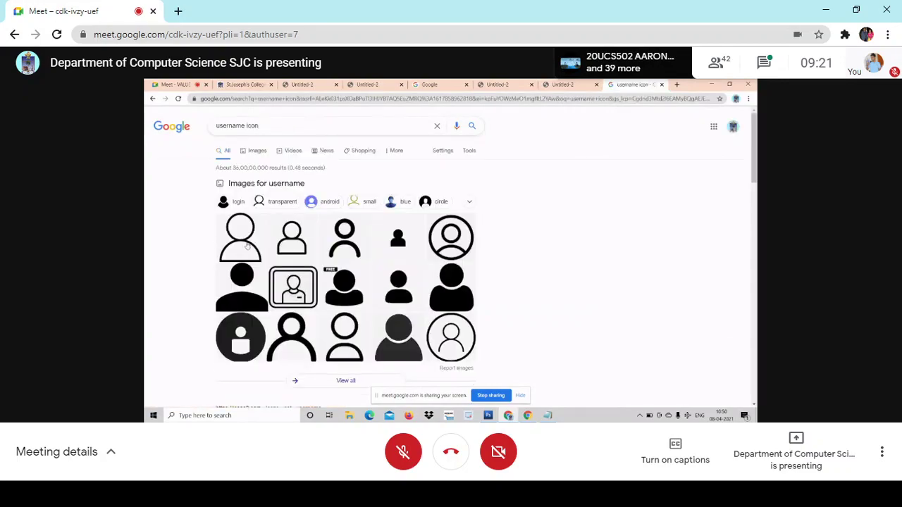
{"action": "scroll", "coordinate": [380, 272], "scroll_direction": "down", "scroll_amount": 2}
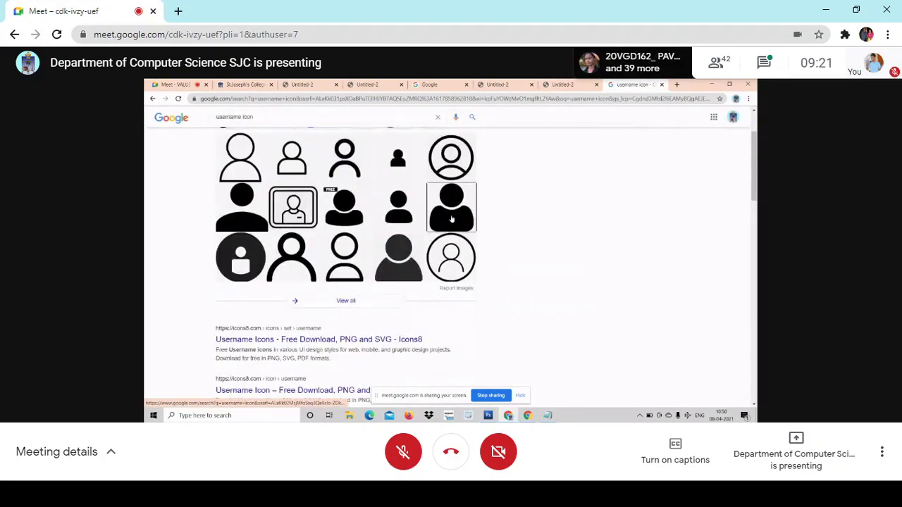
{"action": "left_click", "coordinate": [385, 272]}
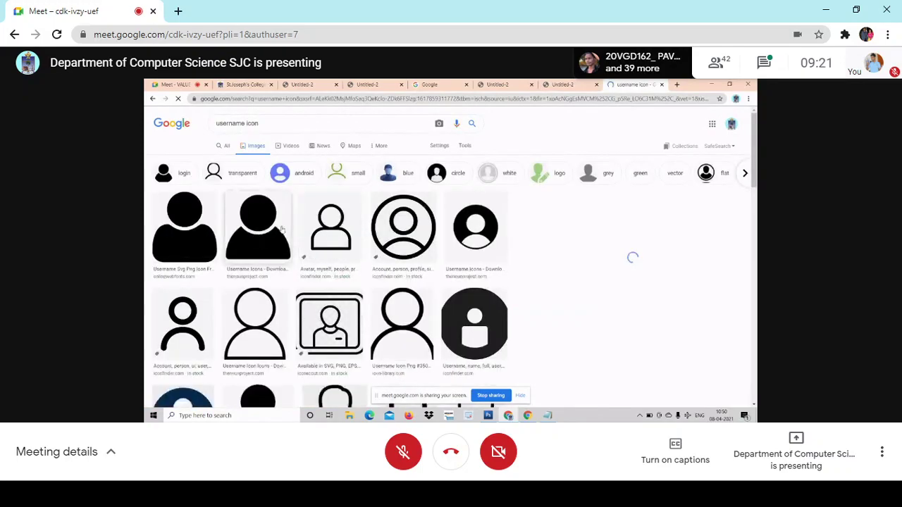
{"action": "right_click", "coordinate": [184, 234]}
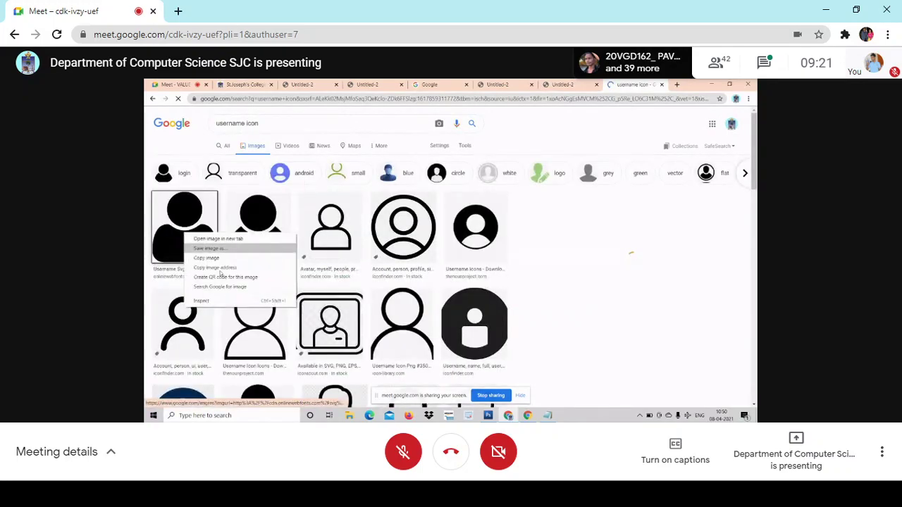
{"action": "left_click", "coordinate": [185, 225]}
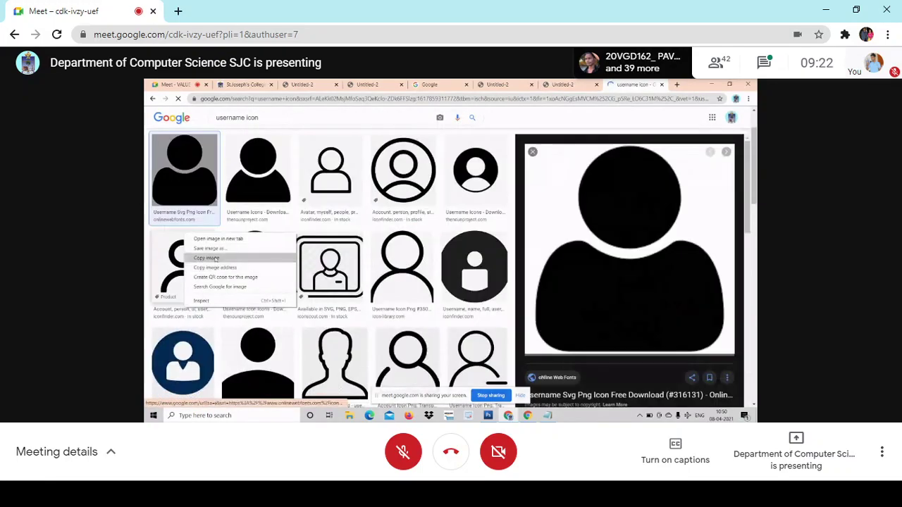
{"action": "right_click", "coordinate": [594, 296]}
{"action": "left_click", "coordinate": [617, 255]}
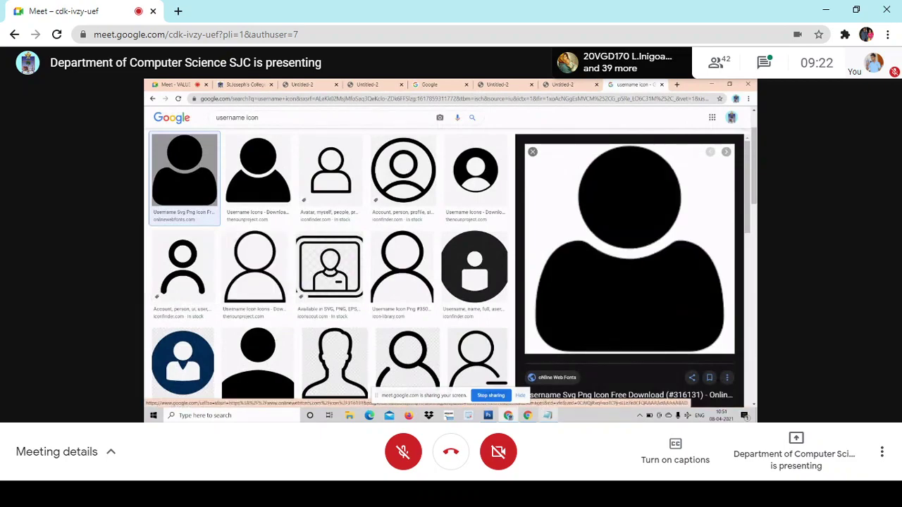
Switch to Photoshop, paste the user icon over the User Name box, and scale it down to about 49%
{"action": "left_click", "coordinate": [487, 416]}
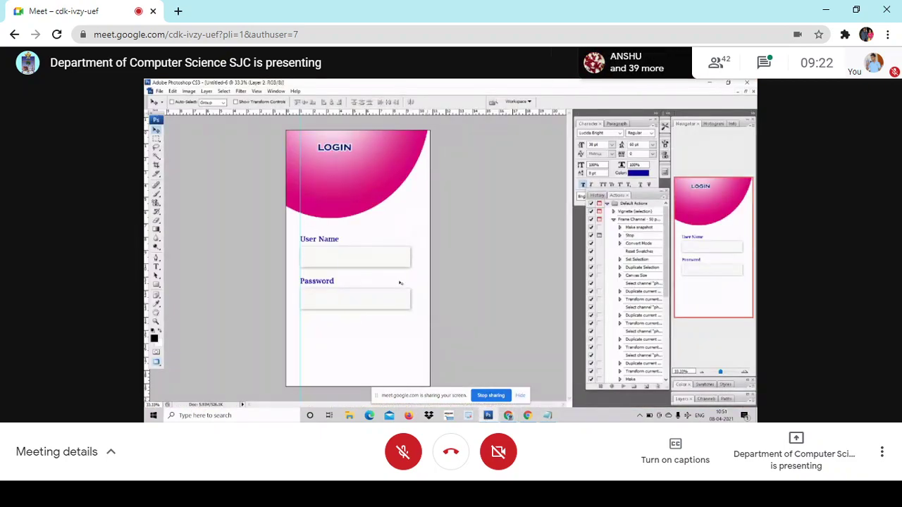
{"action": "key", "text": "ctrl+v"}
{"action": "mouse_move", "coordinate": [346, 266]}
{"action": "left_mouse_down"}
{"action": "mouse_move", "coordinate": [361, 264]}
{"action": "mouse_move", "coordinate": [337, 262]}
{"action": "left_mouse_up"}
{"action": "right_click", "coordinate": [369, 258]}
{"action": "left_click", "coordinate": [379, 260]}
{"action": "key", "text": "ctrl+t"}
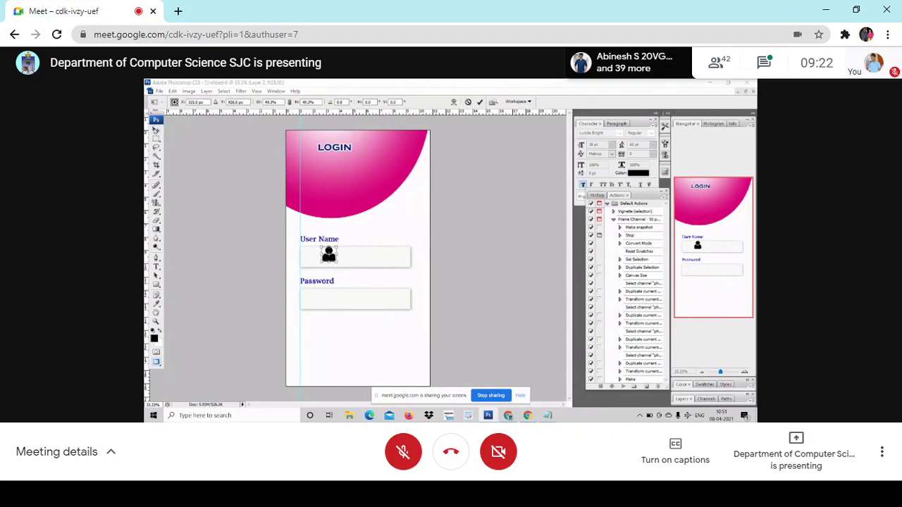
{"action": "left_click", "coordinate": [156, 131]}
{"action": "left_click", "coordinate": [429, 204]}
Move the user icon to the left end of the User Name box and fine-tune its position
{"action": "left_click_drag", "start_coordinate": [329, 255], "coordinate": [310, 257]}
{"action": "key", "text": "Down"}
{"action": "key", "text": "Down"}
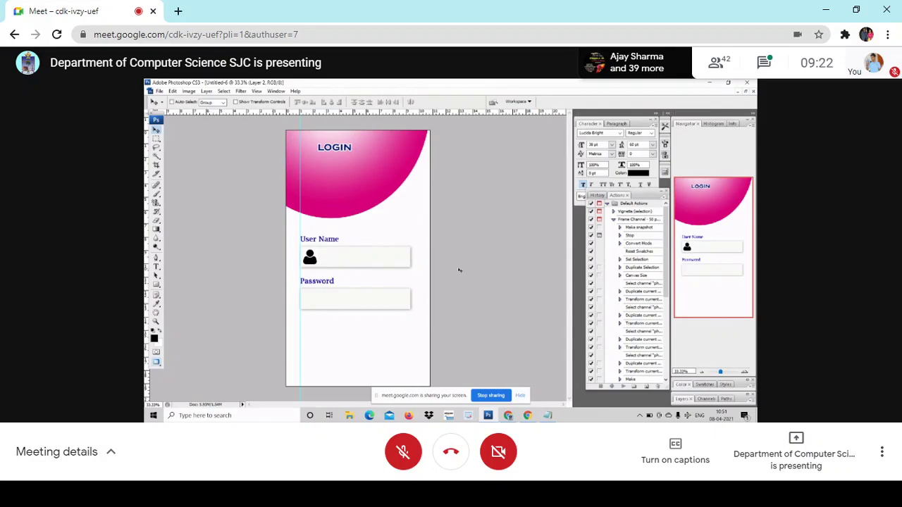
{"action": "key", "text": "Left"}
Scale the user icon down further to about 76% and apply the transformation
{"action": "key", "text": "ctrl+t"}
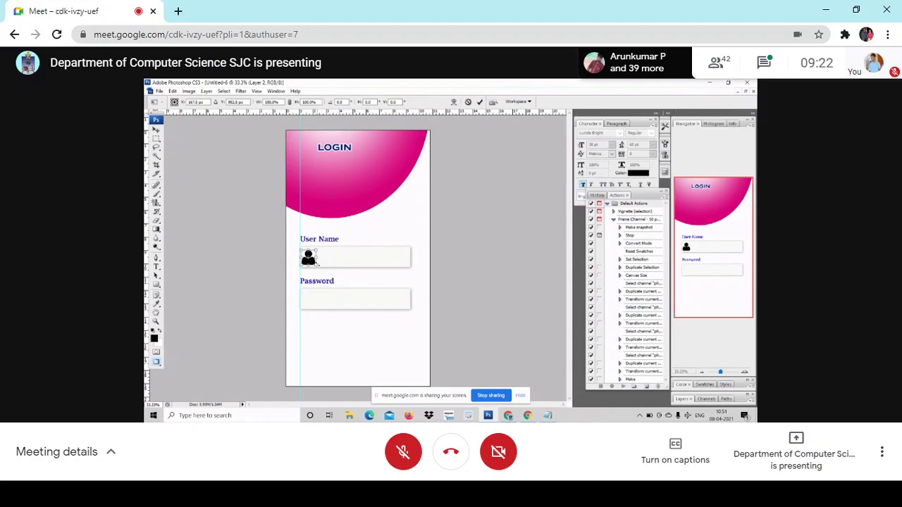
{"action": "left_click_drag", "start_coordinate": [318, 262], "coordinate": [315, 260]}
{"action": "key", "text": "v"}
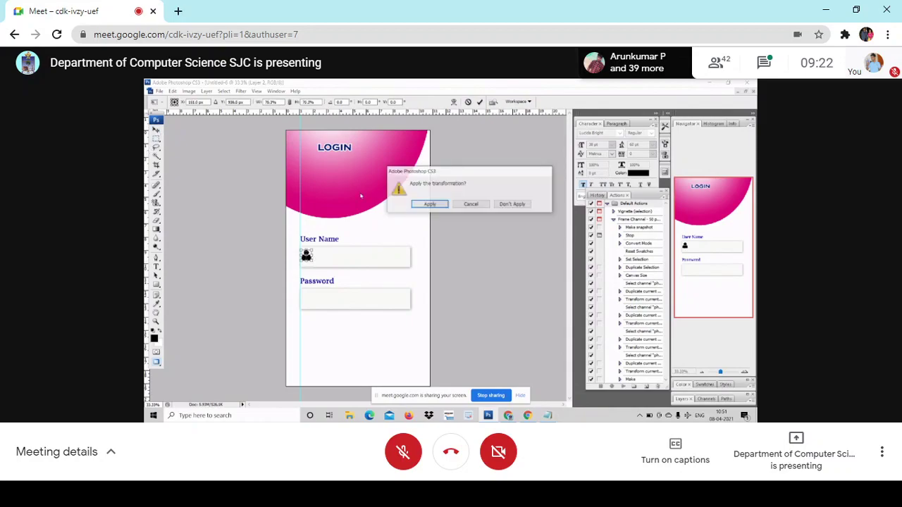
{"action": "key", "text": "Return"}
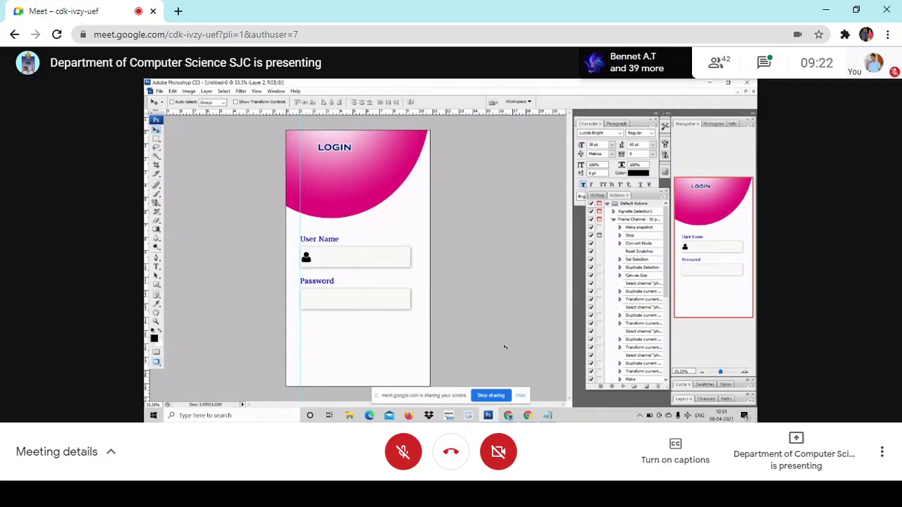
Switch to Chrome, search Google Images for "password icon", and choose a solid black padlock image
{"action": "left_click", "coordinate": [507, 415]}
{"action": "scroll", "coordinate": [452, 262], "scroll_direction": "up", "scroll_amount": 1}
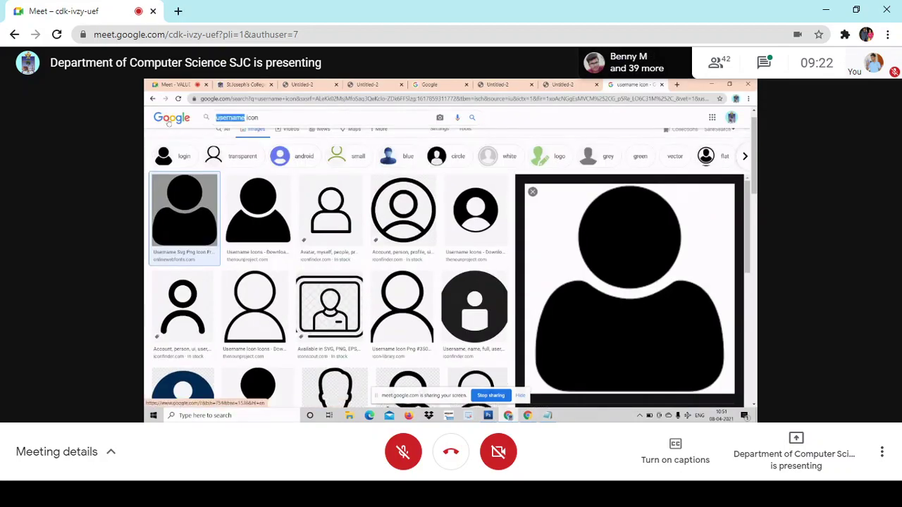
{"action": "type", "text": "password"}
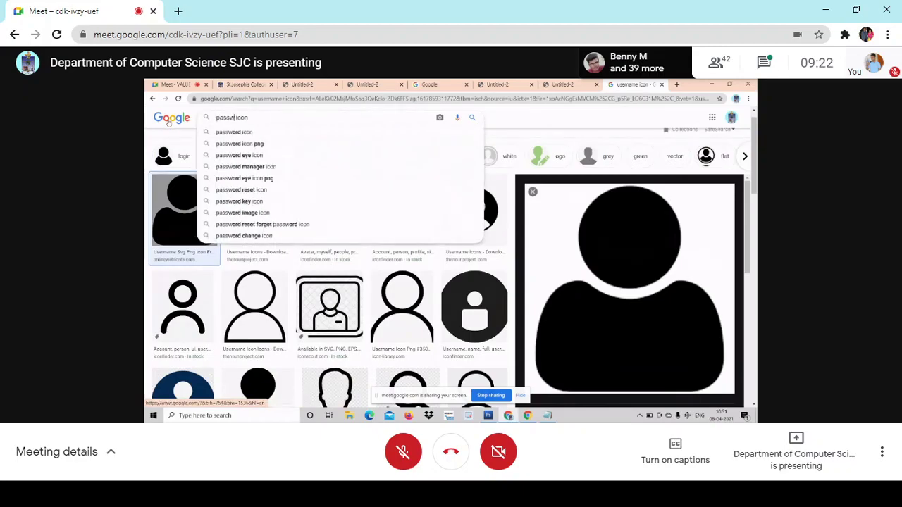
{"action": "key", "text": "Return"}
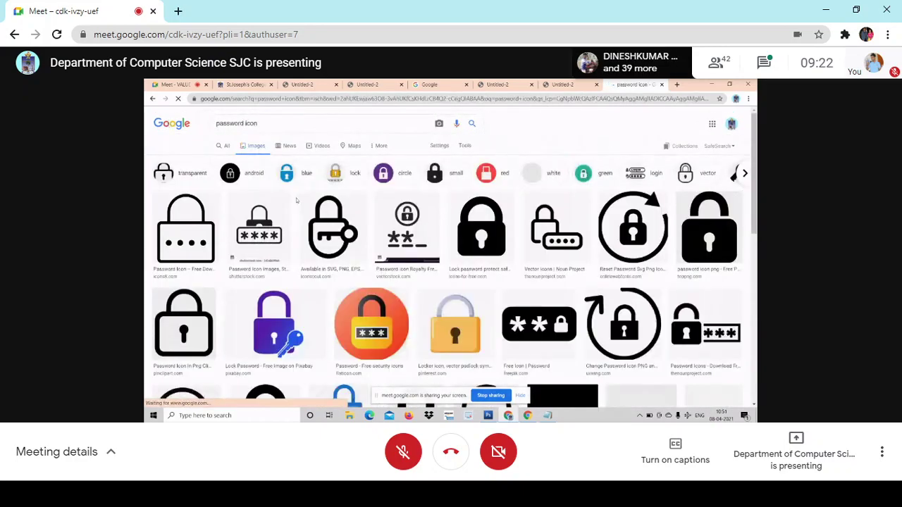
{"action": "left_click", "coordinate": [481, 231]}
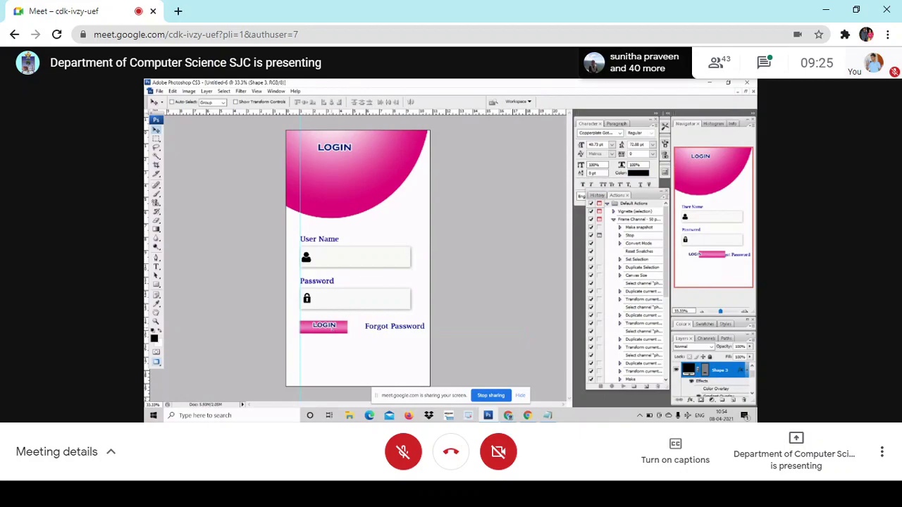
Reposition the LOGIN button's text and the Forgot Password text so they line up in one row below the Password box
{"action": "left_click", "coordinate": [344, 329]}
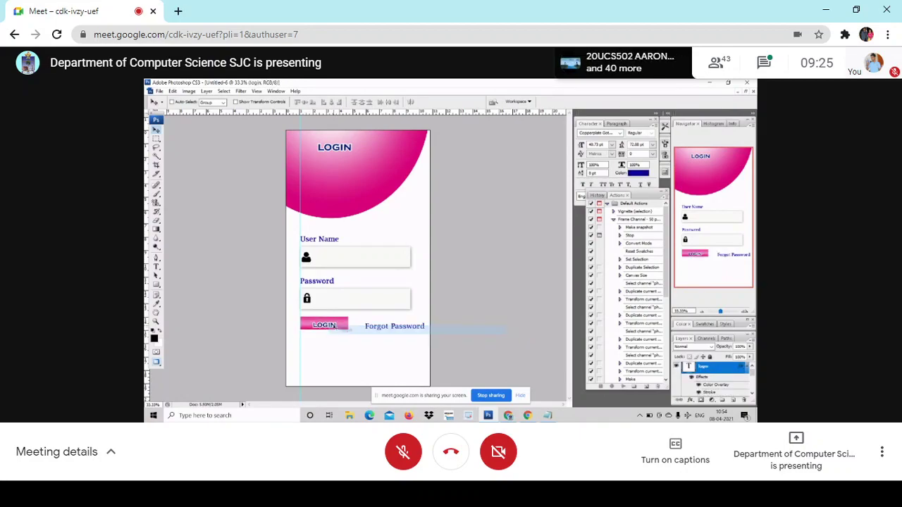
{"action": "left_click_drag", "start_coordinate": [337, 323], "coordinate": [371, 325]}
{"action": "right_click", "coordinate": [379, 329]}
{"action": "left_click", "coordinate": [398, 332]}
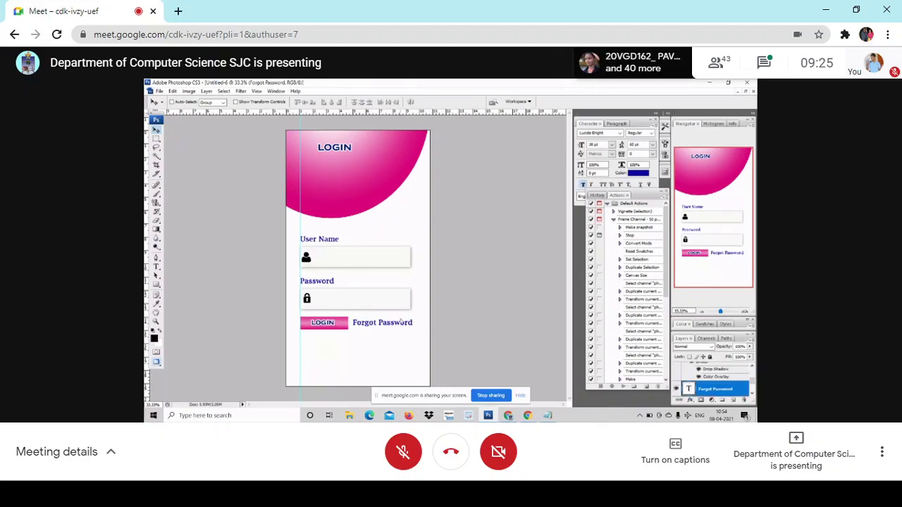
{"action": "left_click_drag", "start_coordinate": [400, 320], "coordinate": [401, 322]}
Select the LOGIN button and the Forgot Password text together and nudge them down to widen the gap below the Password box
{"action": "left_click", "coordinate": [341, 323]}
{"action": "right_click", "coordinate": [379, 330]}
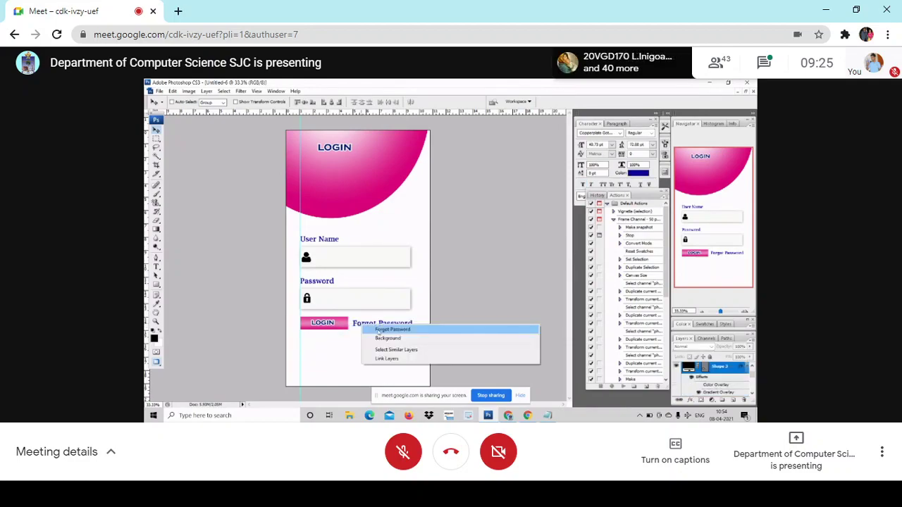
{"action": "left_click", "coordinate": [378, 330]}
{"action": "key", "text": "Down"}
{"action": "key", "text": "Down"}
{"action": "key", "text": "Down"}
{"action": "key", "text": "Down"}
{"action": "key", "text": "Down"}
{"action": "key", "text": "Down"}
{"action": "key", "text": "Down"}
{"action": "key", "text": "Down"}
{"action": "key", "text": "Down"}
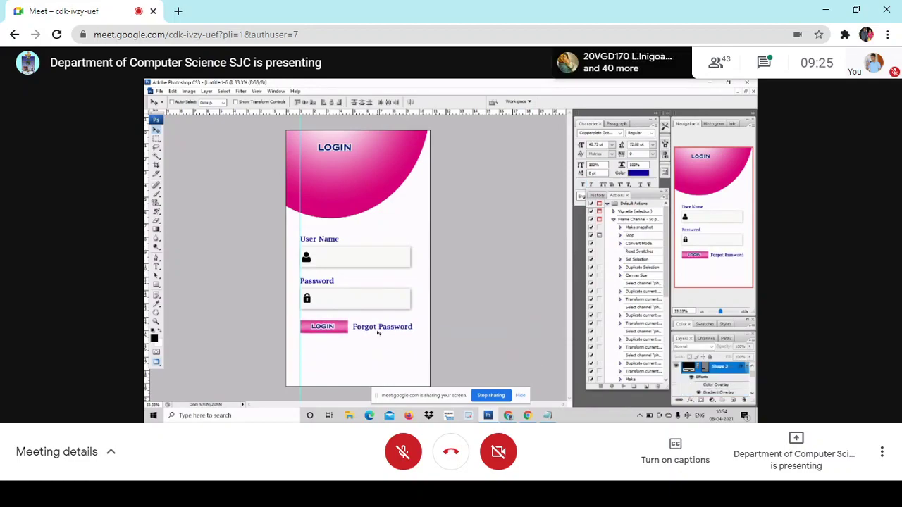
{"action": "key", "text": "Down"}
{"action": "key", "text": "Down"}
{"action": "key", "text": "Down"}
{"action": "key", "text": "Down"}
{"action": "key", "text": "Down"}
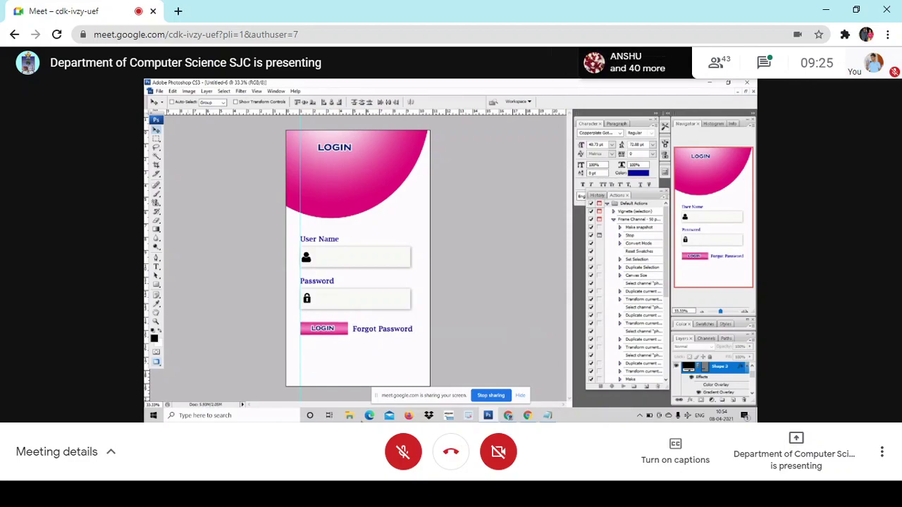
Duplicate the Forgot Password text and place the copy below the LOGIN button row
{"action": "right_click", "coordinate": [358, 336]}
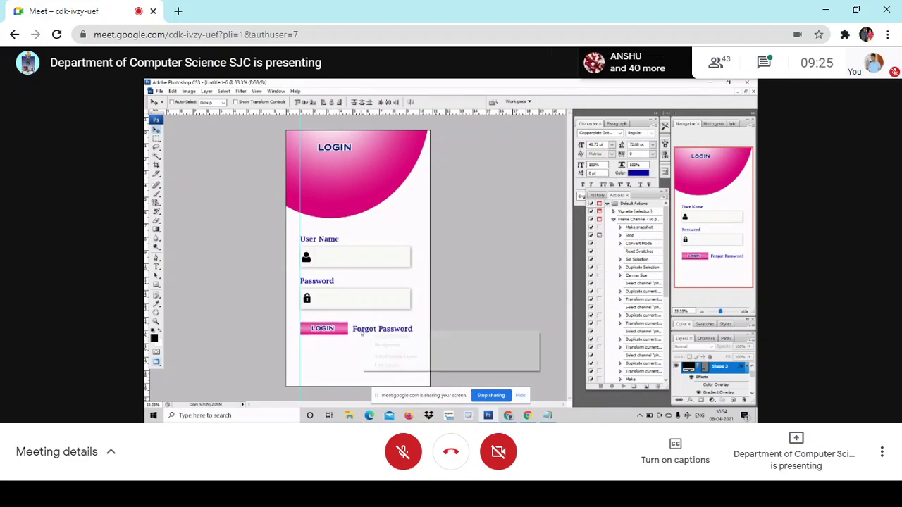
{"action": "left_click", "coordinate": [373, 336]}
{"action": "left_click_drag", "start_coordinate": [373, 339], "coordinate": [346, 357]}
Replace the duplicated text with "Signup using" and shift it slightly right to centre it under the login row
{"action": "key", "text": "t"}
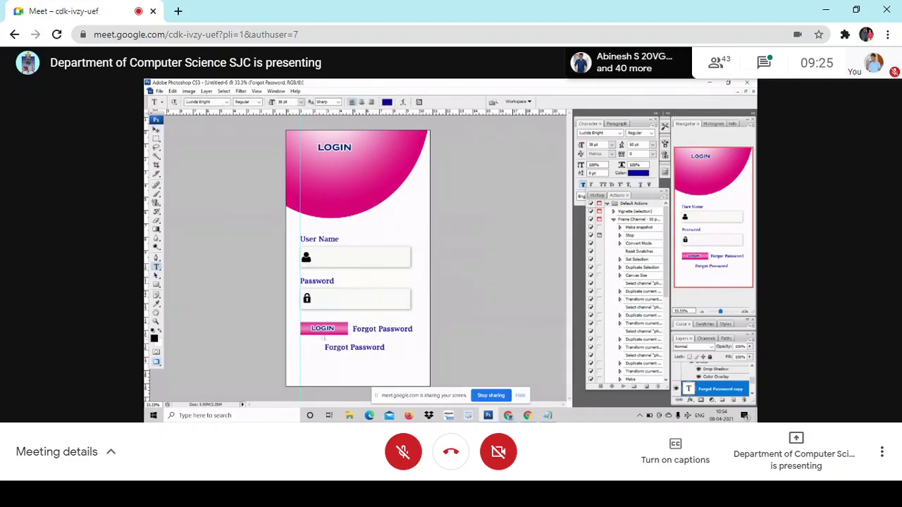
{"action": "left_click", "coordinate": [353, 347]}
{"action": "key", "text": "ctrl+a"}
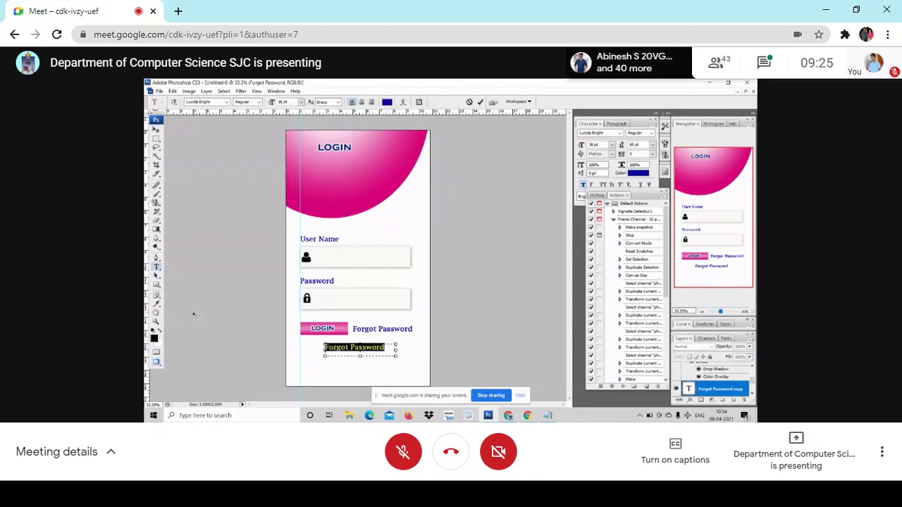
{"action": "type", "text": "Signup"}
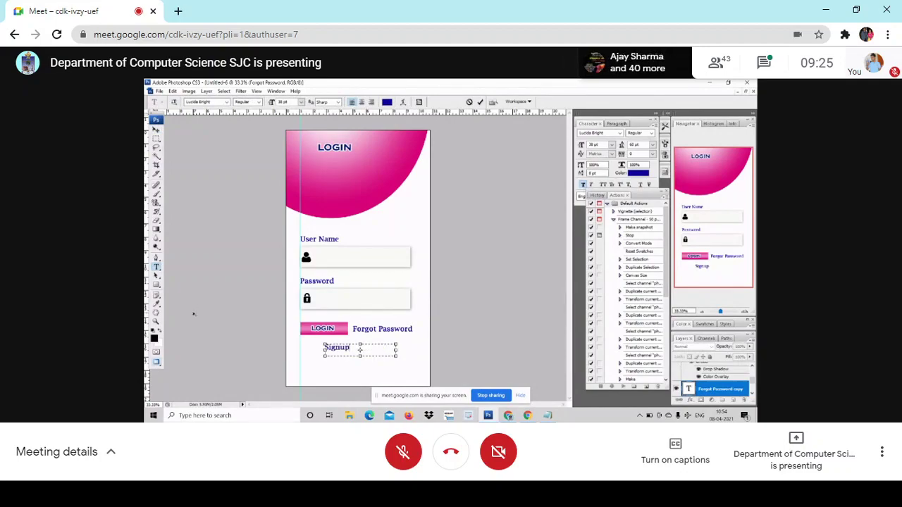
{"action": "type", "text": " using"}
{"action": "left_click", "coordinate": [156, 129]}
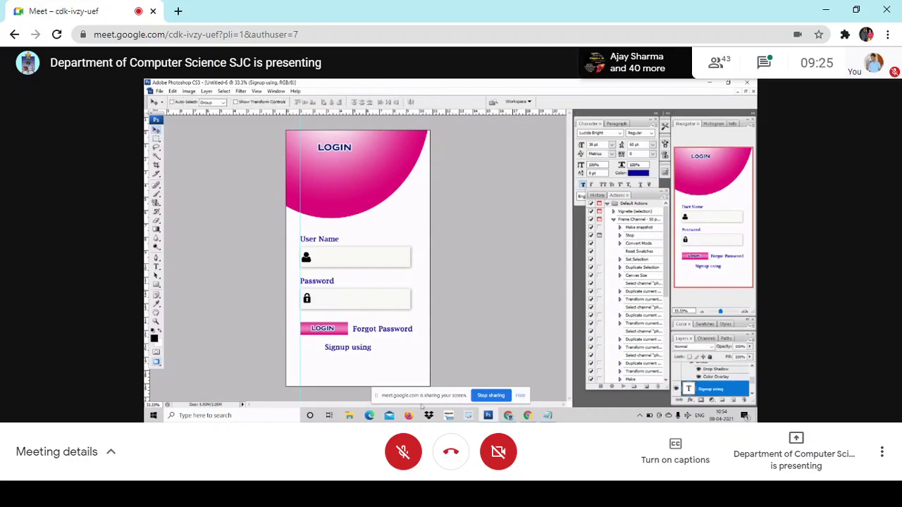
{"action": "left_click_drag", "start_coordinate": [356, 349], "coordinate": [362, 349]}
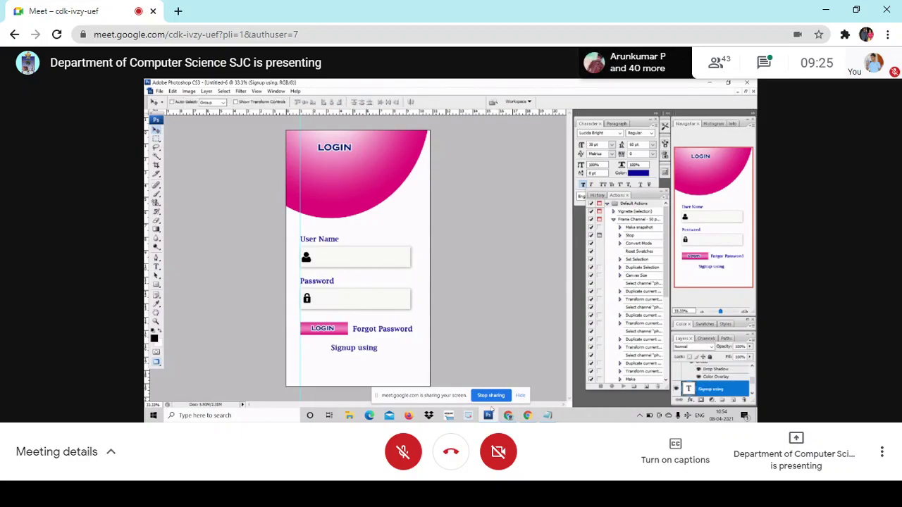
Switch to Chrome, search Google Images for "google icon", and copy the first multicoloured G image
{"action": "left_click", "coordinate": [509, 417]}
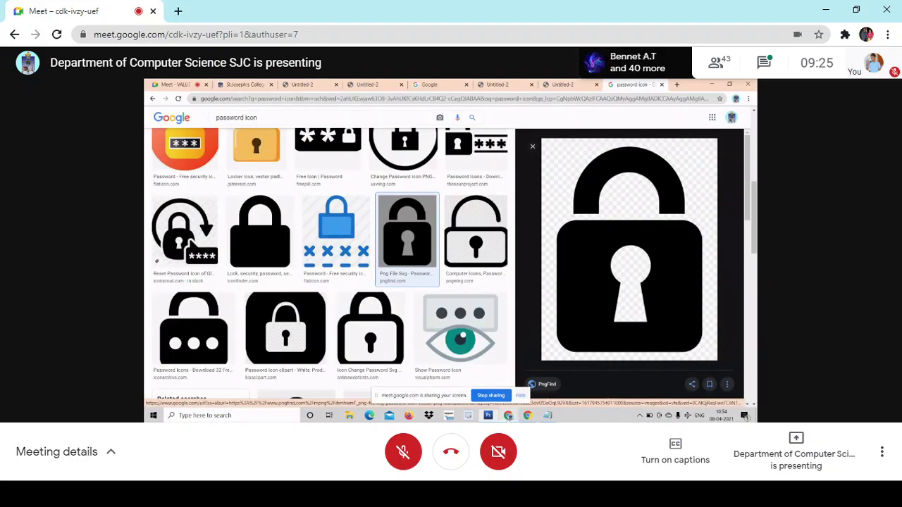
{"action": "scroll", "coordinate": [462, 337], "scroll_direction": "up", "scroll_amount": 5}
{"action": "left_click_drag", "start_coordinate": [260, 117], "coordinate": [149, 112]}
{"action": "type", "text": "google "}
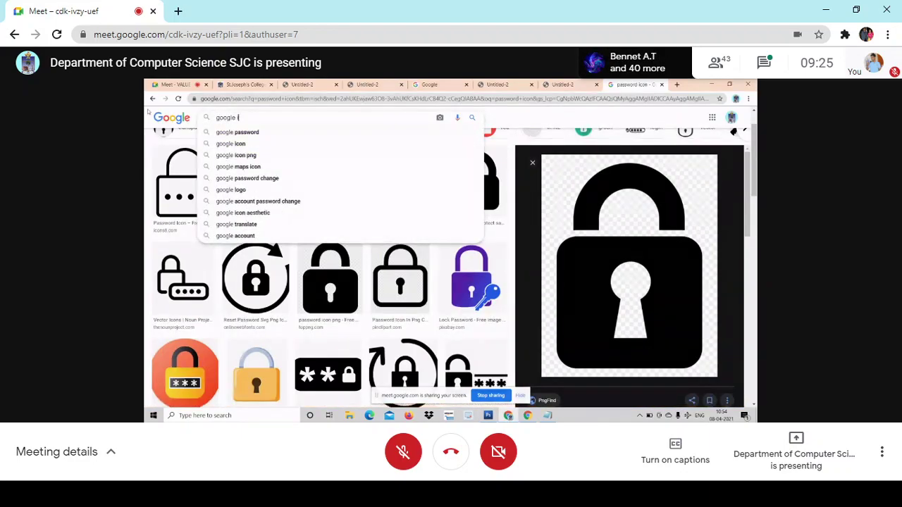
{"action": "type", "text": "icon"}
{"action": "key", "text": "Return"}
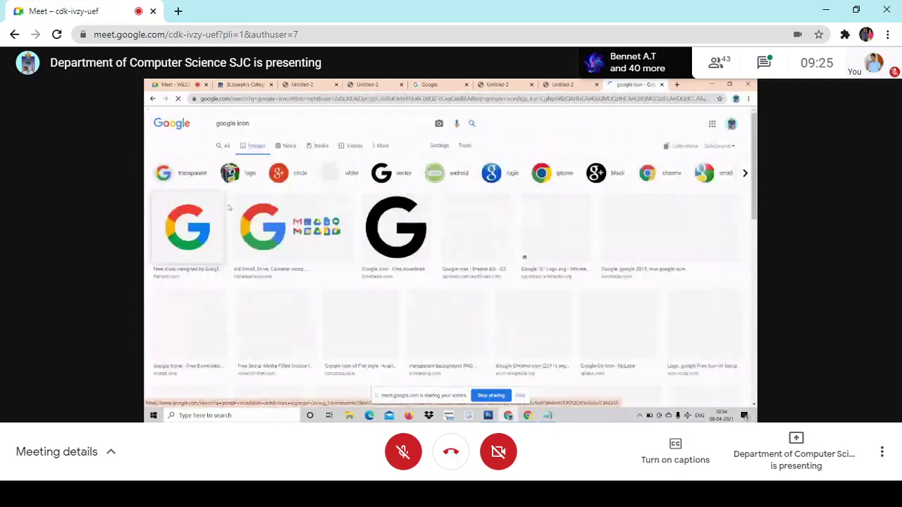
{"action": "right_click", "coordinate": [189, 232]}
{"action": "left_click", "coordinate": [217, 325]}
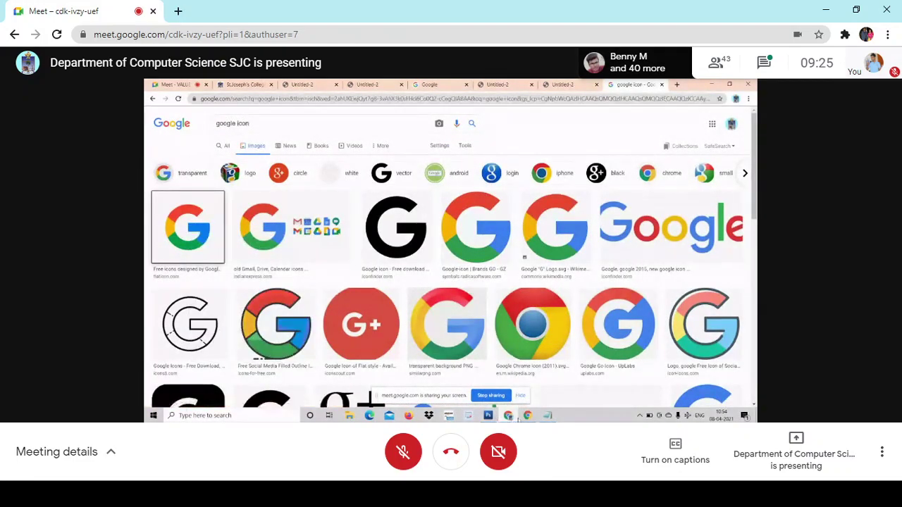
Switch to Photoshop, paste the Google icon, scale it down and place it below the "Signup using" text
{"action": "left_click", "coordinate": [487, 415]}
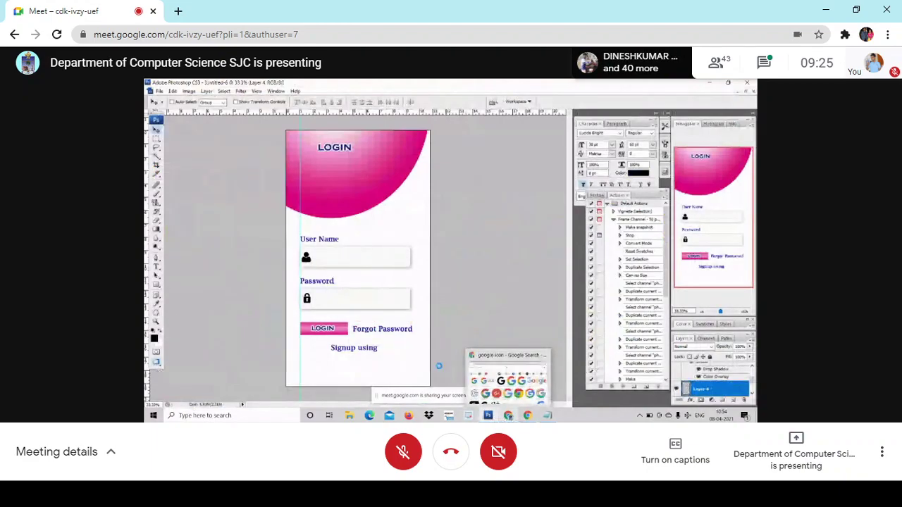
{"action": "left_click_drag", "start_coordinate": [369, 277], "coordinate": [325, 384]}
{"action": "key", "text": "ctrl+t"}
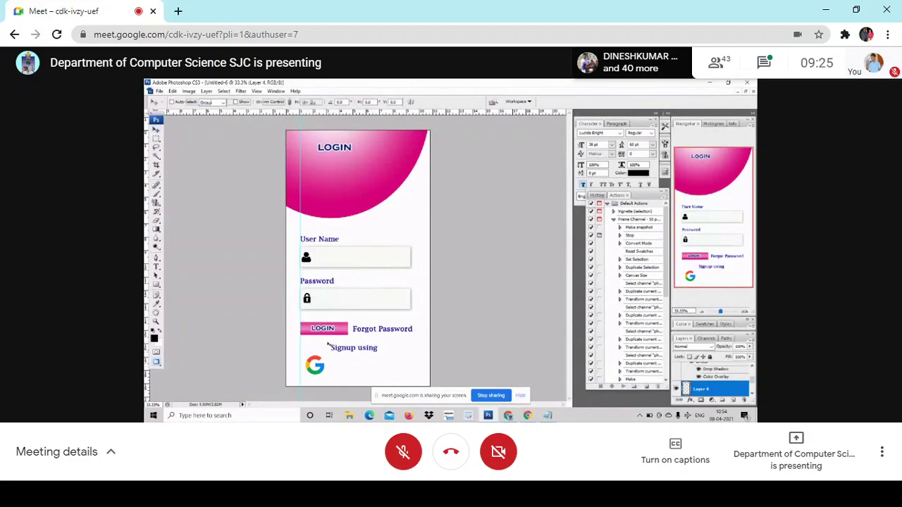
{"action": "left_click_drag", "start_coordinate": [329, 352], "coordinate": [324, 365]}
{"action": "key", "text": "Return"}
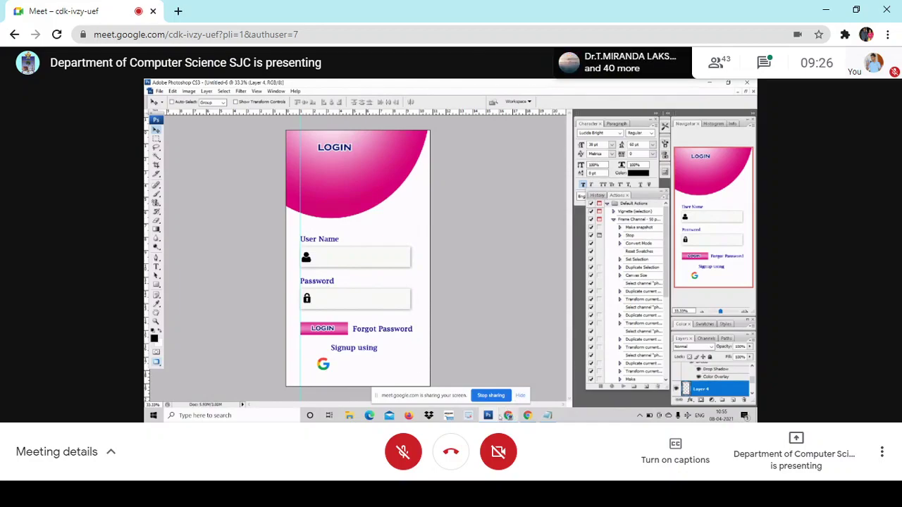
Switch to Chrome, search Google Images for "facebook icon", and copy the first round blue Facebook image
{"action": "left_click", "coordinate": [507, 415]}
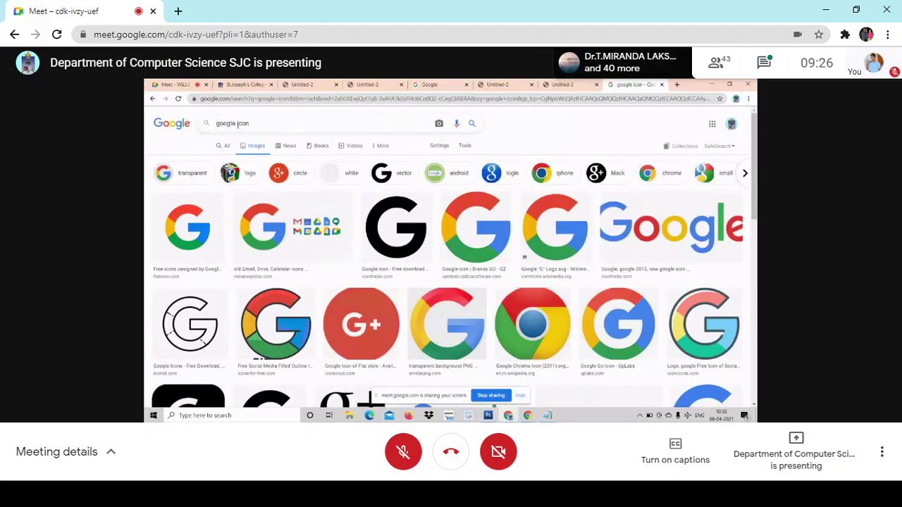
{"action": "double_click", "coordinate": [230, 123]}
{"action": "type", "text": "fa"}
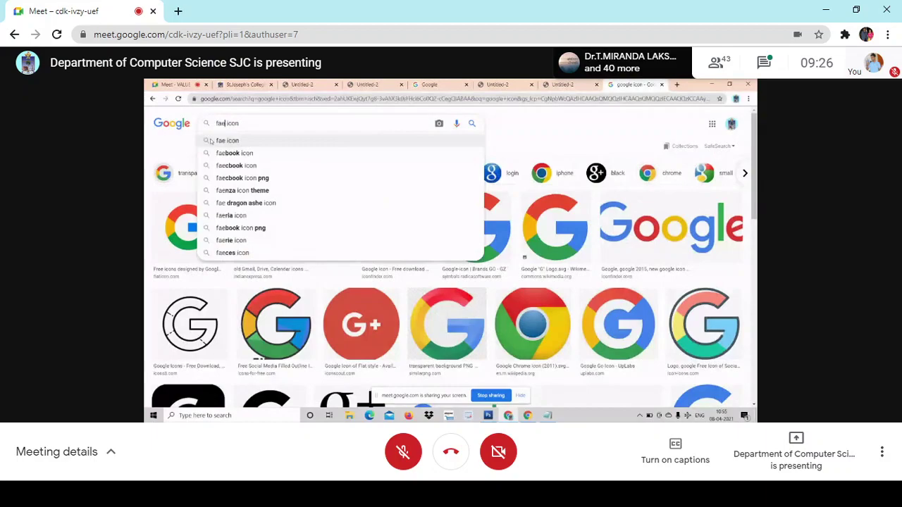
{"action": "type", "text": "cebook"}
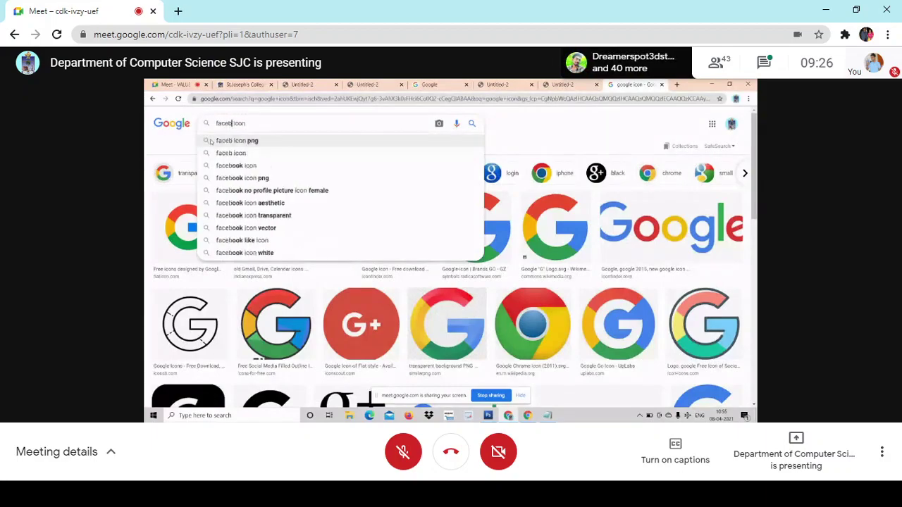
{"action": "key", "text": "Return"}
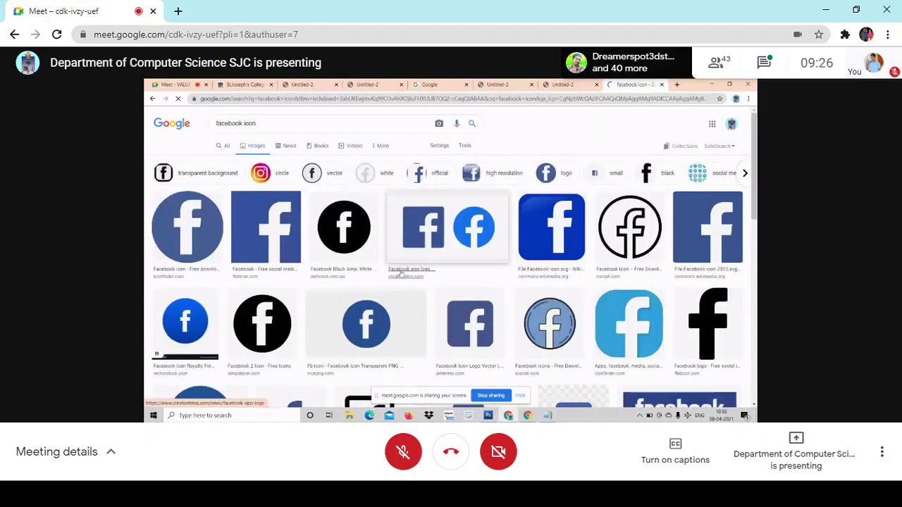
{"action": "right_click", "coordinate": [188, 224]}
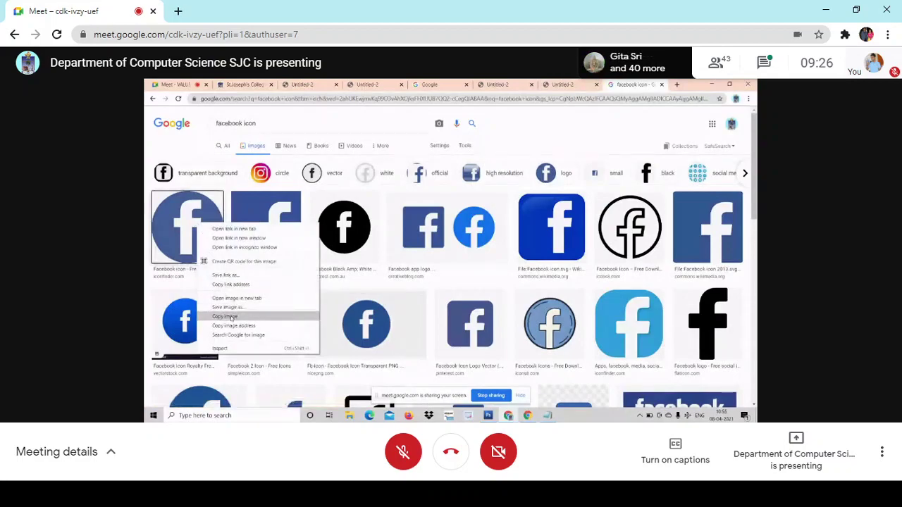
{"action": "left_click", "coordinate": [232, 315]}
Switch to Photoshop, paste the Facebook icon, scale it down and place it beside the Google icon below "Signup using"
{"action": "left_click", "coordinate": [488, 415]}
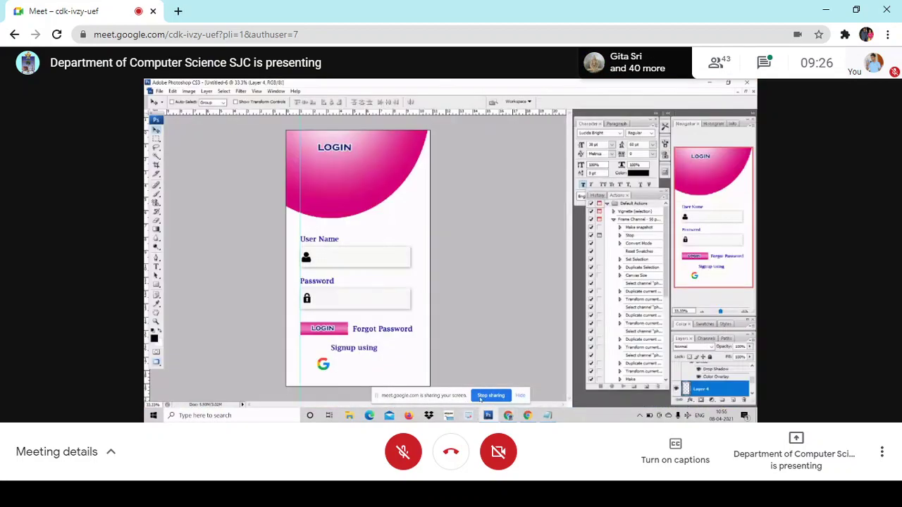
{"action": "key", "text": "ctrl+v"}
{"action": "left_click_drag", "start_coordinate": [360, 265], "coordinate": [351, 356]}
{"action": "key", "text": "ctrl+t"}
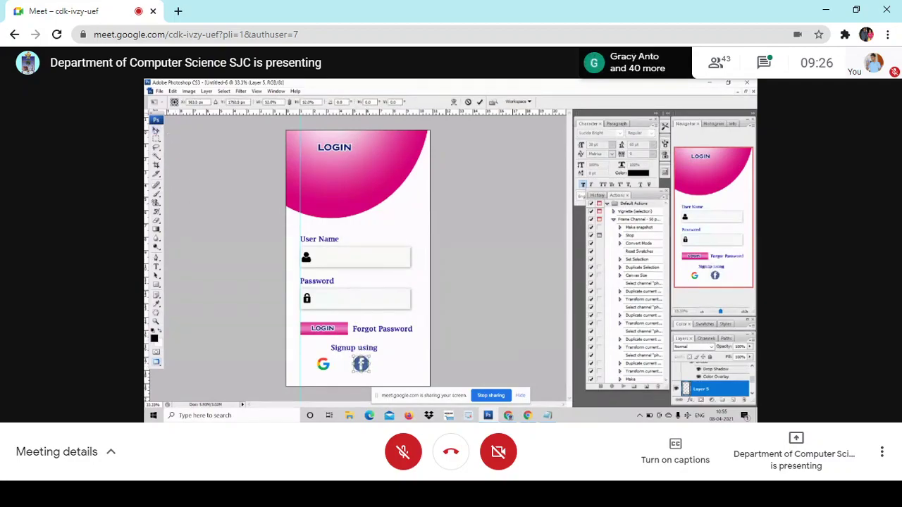
{"action": "left_click", "coordinate": [156, 131]}
{"action": "left_click", "coordinate": [429, 204]}
Bring the Google and Facebook icons closer together centred under "Signup using", and shrink the Facebook icon to match the Google icon
{"action": "mouse_move", "coordinate": [360, 364]}
{"action": "left_mouse_down"}
{"action": "mouse_move", "coordinate": [371, 364]}
{"action": "mouse_move", "coordinate": [342, 367]}
{"action": "mouse_move", "coordinate": [372, 371]}
{"action": "left_mouse_up"}
{"action": "right_click", "coordinate": [325, 364]}
{"action": "left_click", "coordinate": [329, 369]}
{"action": "right_click", "coordinate": [372, 364]}
{"action": "left_click", "coordinate": [376, 369]}
{"action": "key", "text": "ctrl+t"}
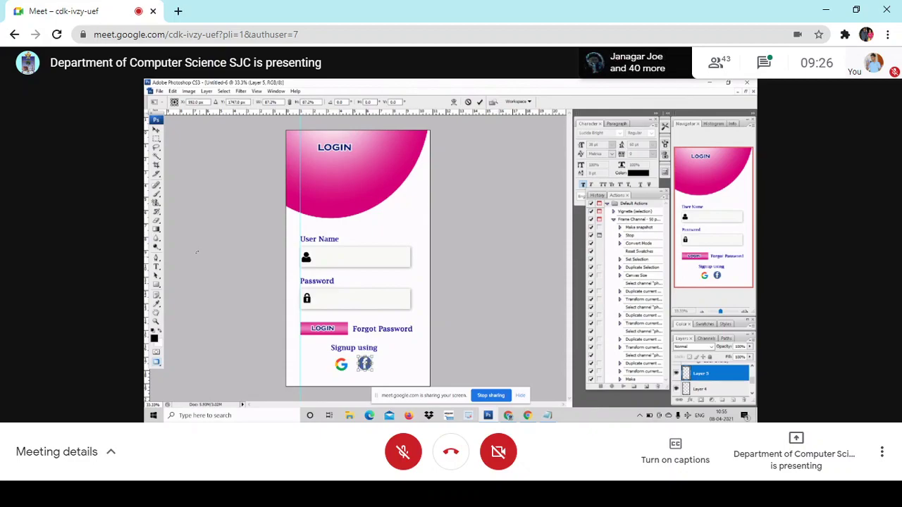
{"action": "left_click", "coordinate": [157, 130]}
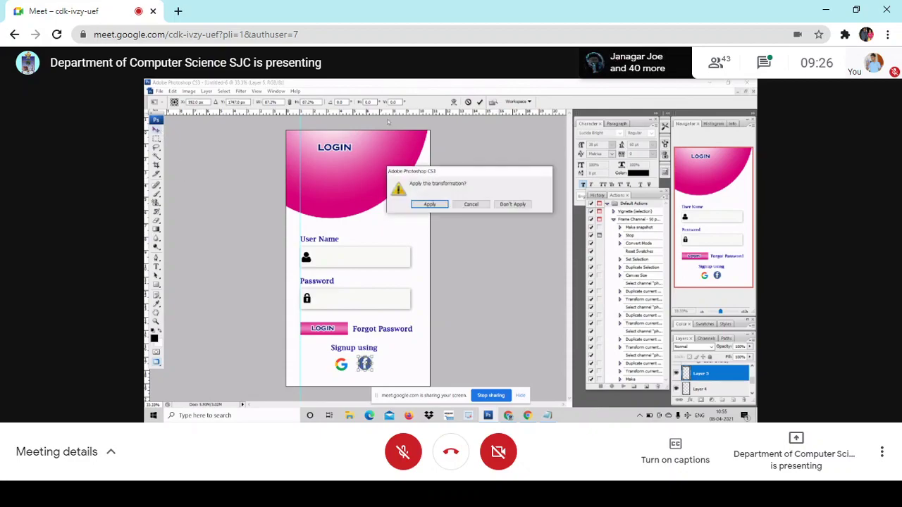
{"action": "left_click", "coordinate": [429, 204]}
Add horizontal guides around the sign-up icons and nudge the Facebook icon into line with the Google icon
{"action": "left_click_drag", "start_coordinate": [388, 114], "coordinate": [389, 357]}
{"action": "right_click", "coordinate": [367, 364]}
{"action": "left_click", "coordinate": [379, 371]}
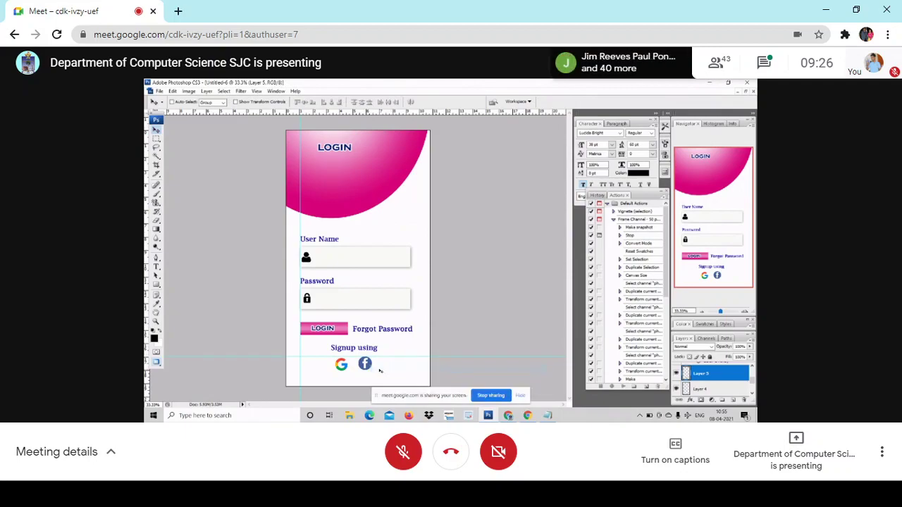
{"action": "key", "text": "Down"}
{"action": "key", "text": "Down"}
{"action": "key", "text": "Down"}
{"action": "key", "text": "Down"}
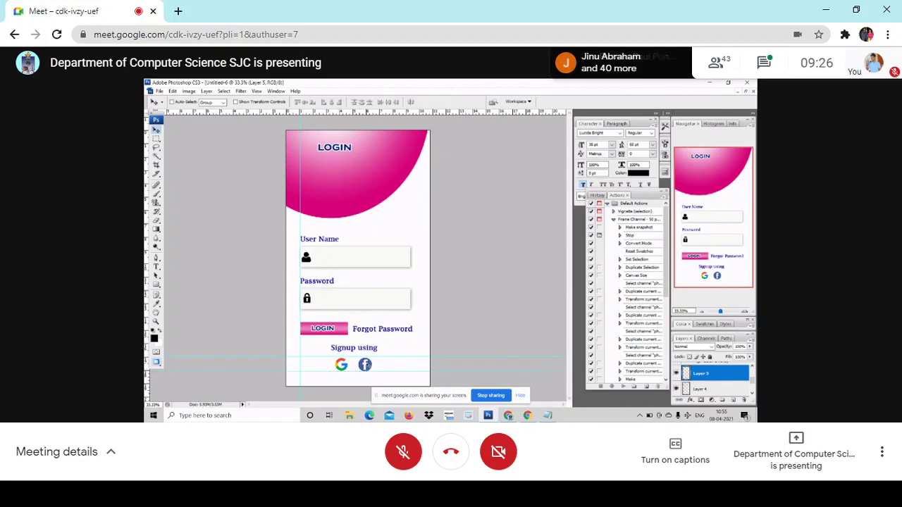
{"action": "right_click", "coordinate": [374, 367]}
{"action": "left_click", "coordinate": [386, 369]}
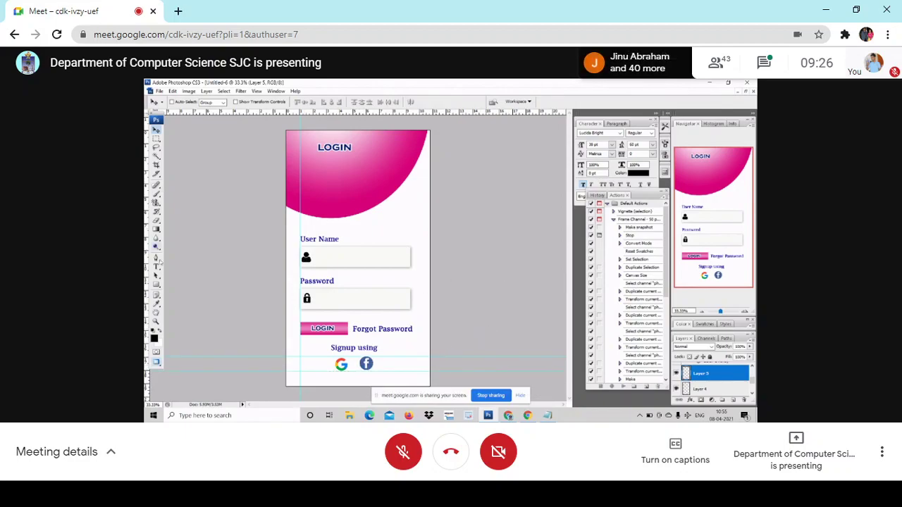
Shift the pink header shape slightly up, then duplicate it and place the copy over the bottom edge of the login screen
{"action": "left_click", "coordinate": [157, 321]}
{"action": "right_click", "coordinate": [336, 219]}
{"action": "left_click", "coordinate": [372, 260]}
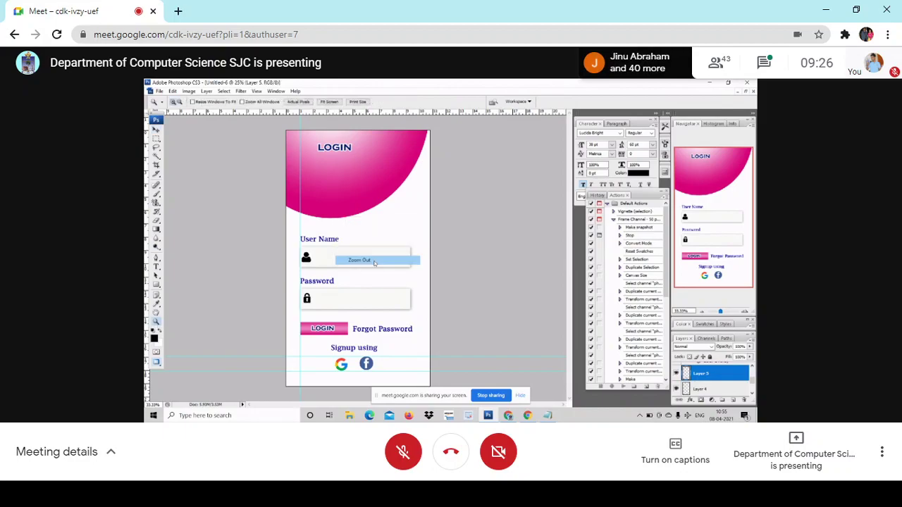
{"action": "right_click", "coordinate": [351, 205]}
{"action": "left_click", "coordinate": [370, 248]}
{"action": "right_click", "coordinate": [377, 226]}
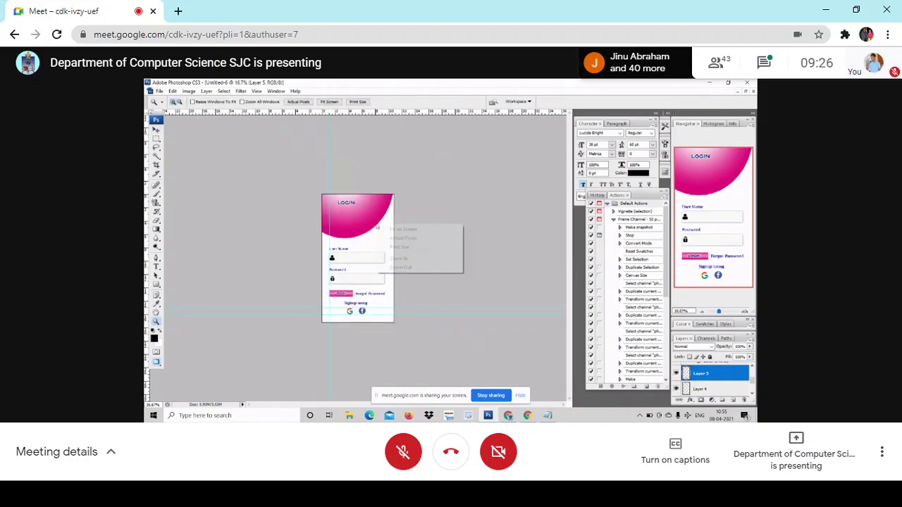
{"action": "left_click", "coordinate": [403, 267]}
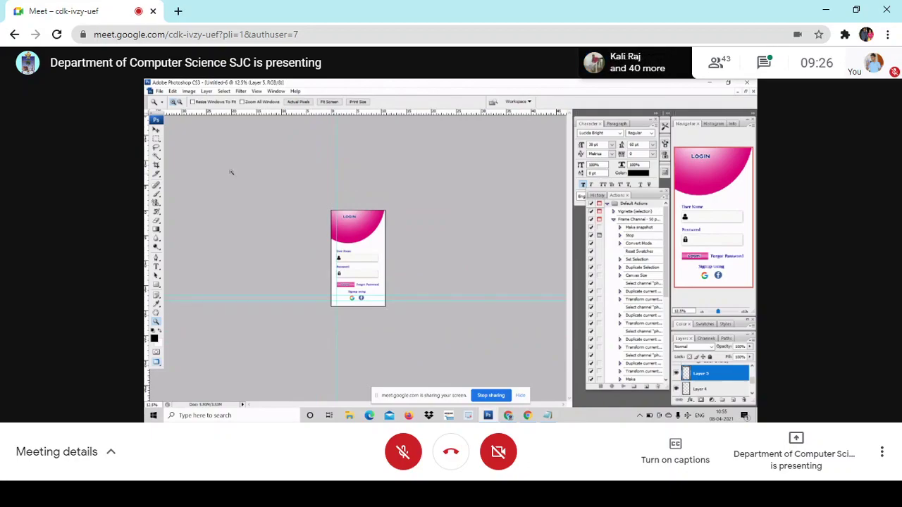
{"action": "left_click", "coordinate": [157, 131]}
{"action": "right_click", "coordinate": [356, 225]}
{"action": "left_click", "coordinate": [367, 230]}
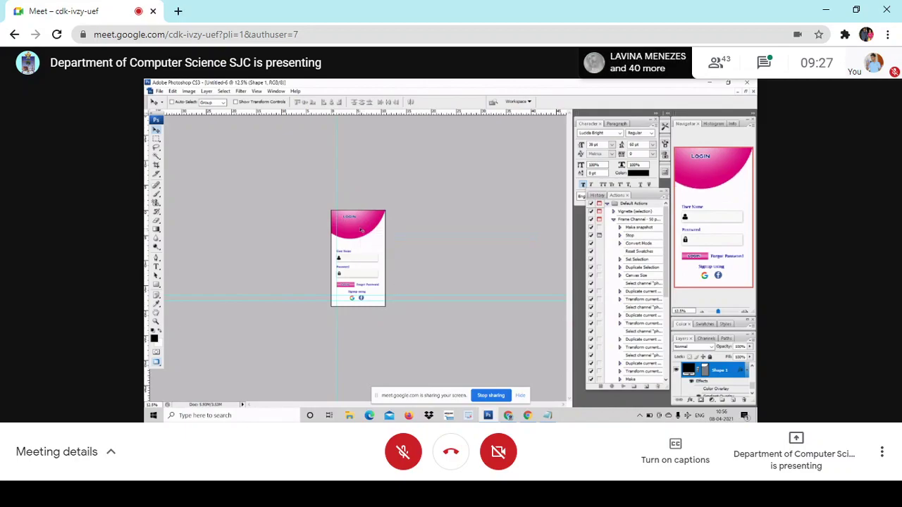
{"action": "left_click_drag", "start_coordinate": [361, 230], "coordinate": [351, 375]}
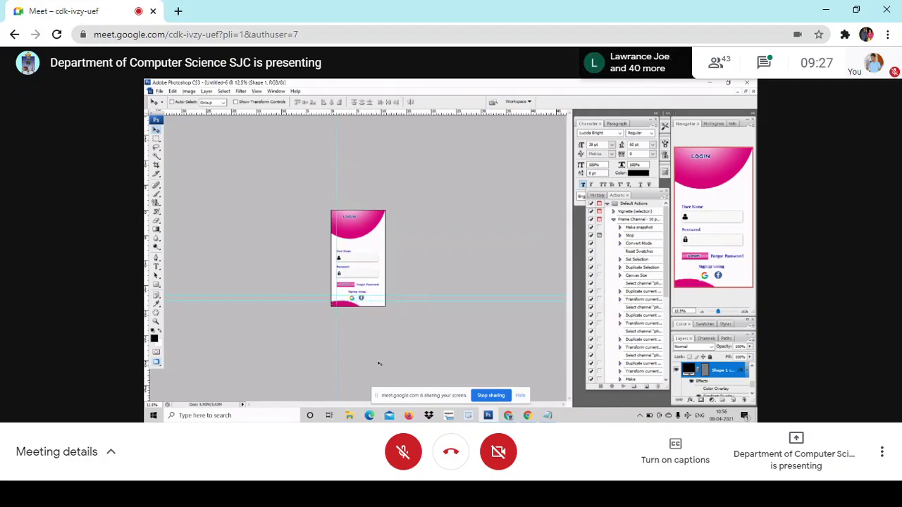
Widen the duplicated pink shape so its arc spans the bottom edge of the login screen
{"action": "key", "text": "ctrl+t"}
{"action": "left_click_drag", "start_coordinate": [379, 343], "coordinate": [423, 343]}
{"action": "key", "text": "Return"}
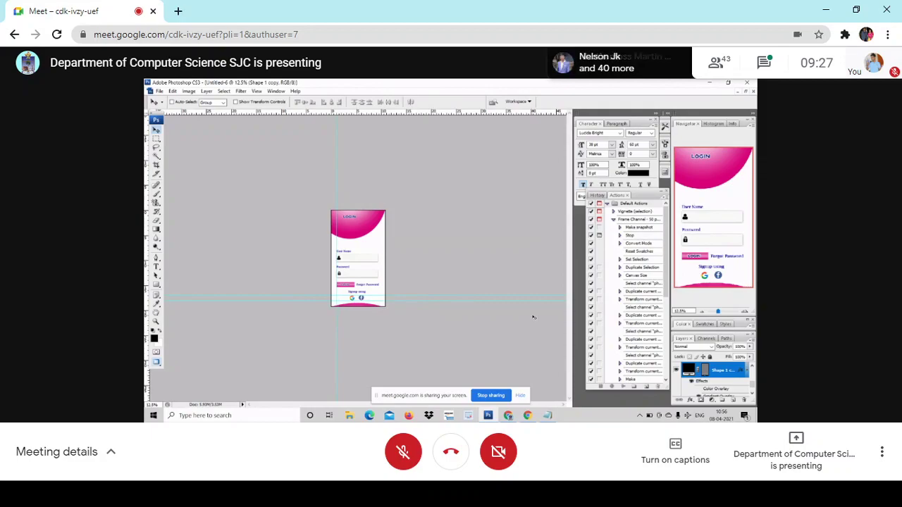
{"action": "left_click", "coordinate": [157, 321]}
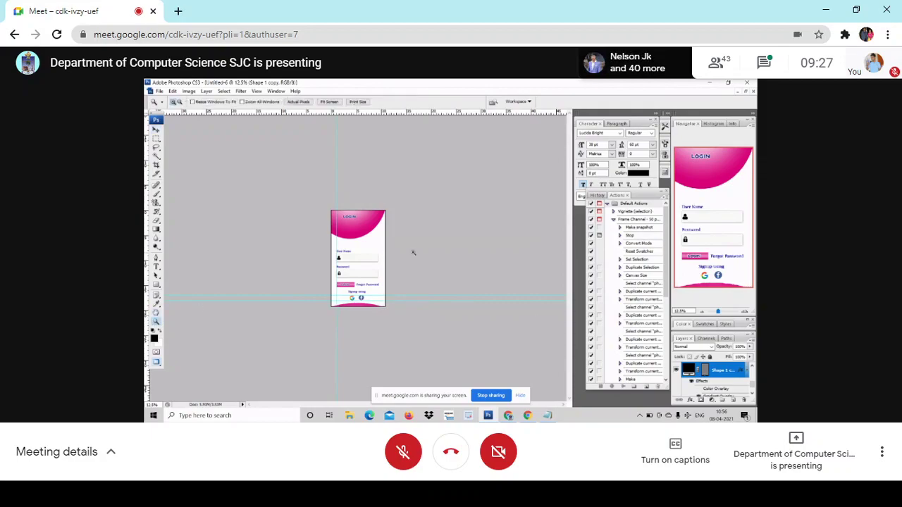
{"action": "left_click", "coordinate": [375, 264]}
{"action": "left_click", "coordinate": [375, 269]}
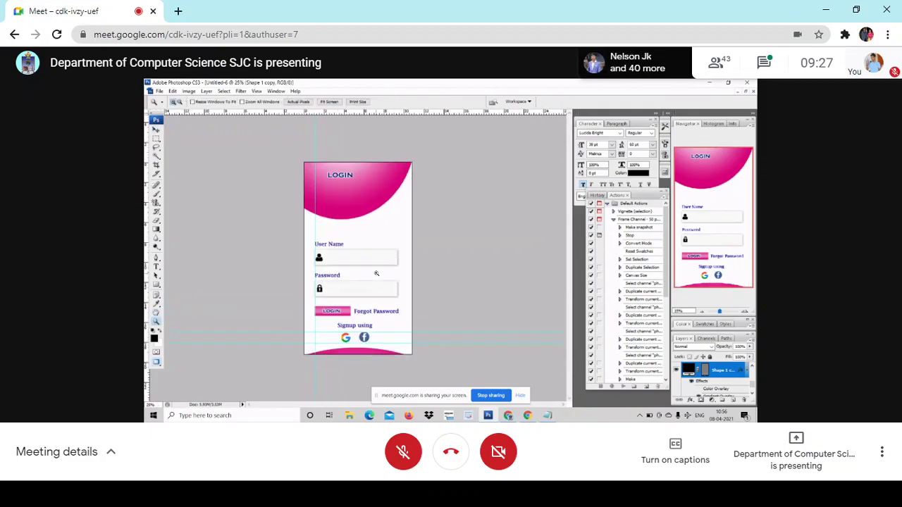
{"action": "left_click", "coordinate": [376, 274]}
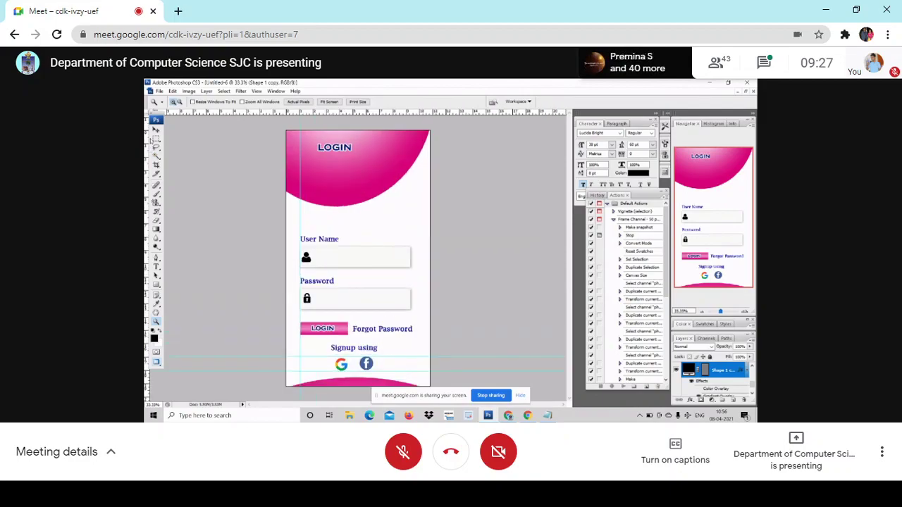
{"action": "left_click", "coordinate": [156, 131]}
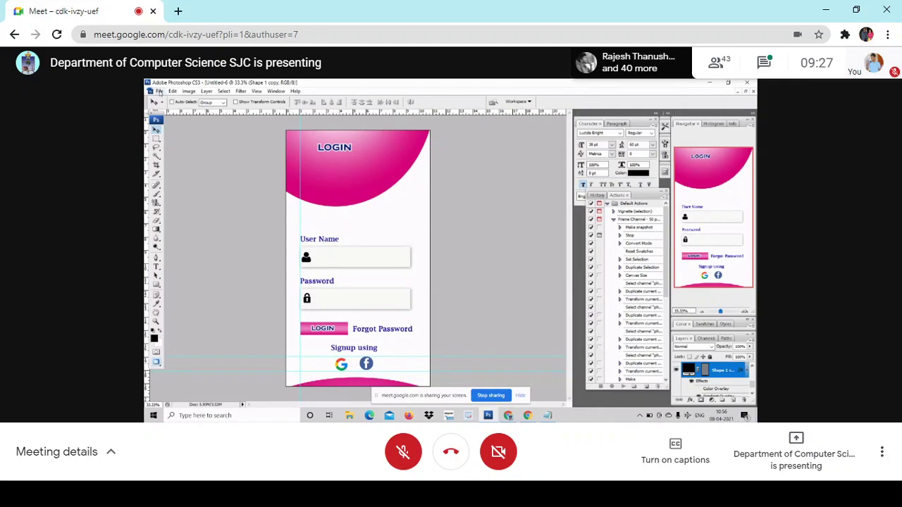
Export the login screen with Save for Web & Devices as a GIF named "MOBILE INTERFACE" on the Desktop
{"action": "left_click", "coordinate": [158, 91]}
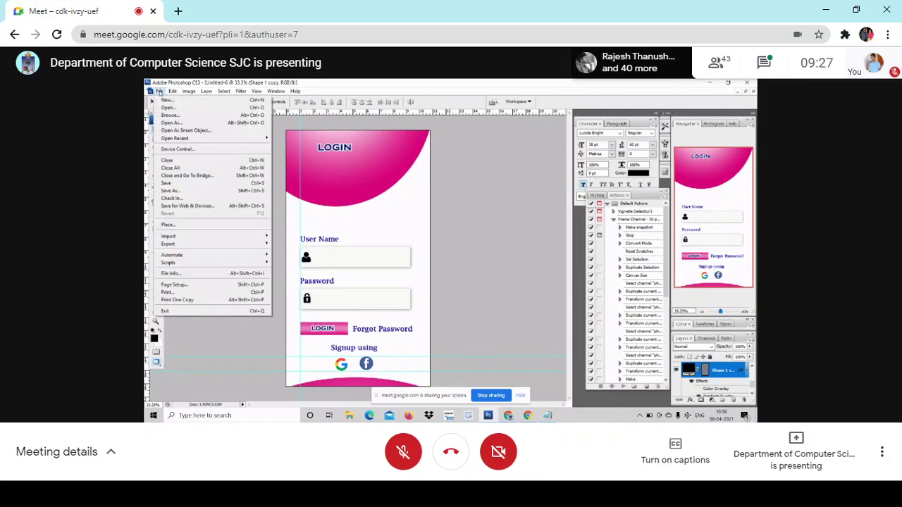
{"action": "left_click", "coordinate": [191, 206]}
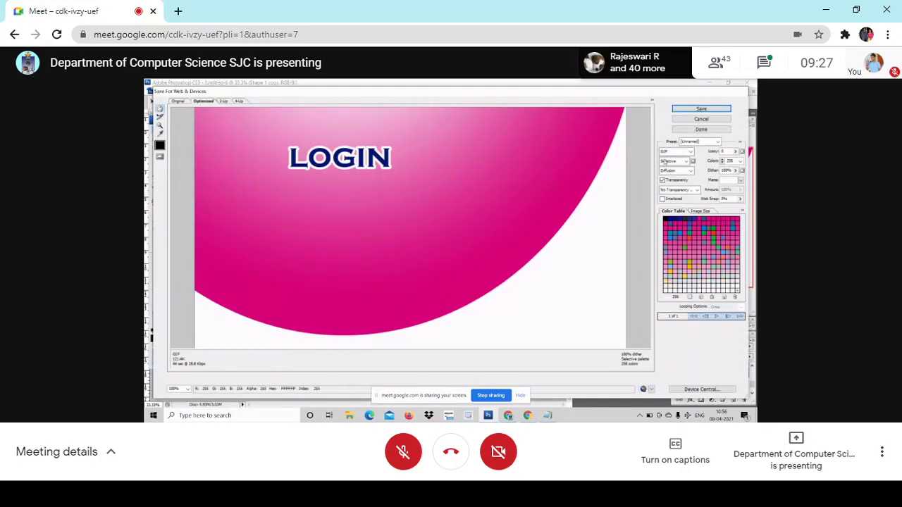
{"action": "left_click", "coordinate": [701, 109]}
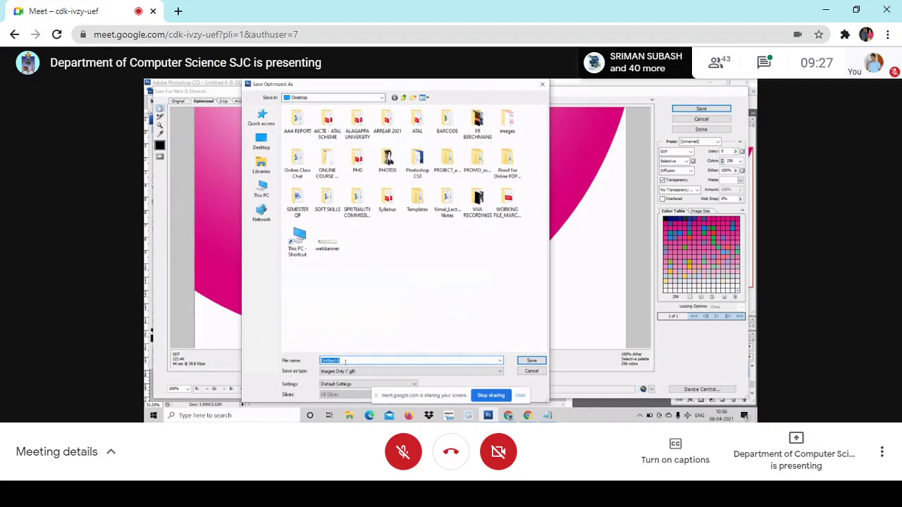
{"action": "type", "text": "mobil"}
{"action": "key", "text": "BackSpace"}
{"action": "key", "text": "BackSpace"}
{"action": "key", "text": "BackSpace"}
{"action": "key", "text": "BackSpace"}
{"action": "key", "text": "BackSpace"}
{"action": "key", "text": "Caps_Lock"}
{"action": "type", "text": "MOBILE"}
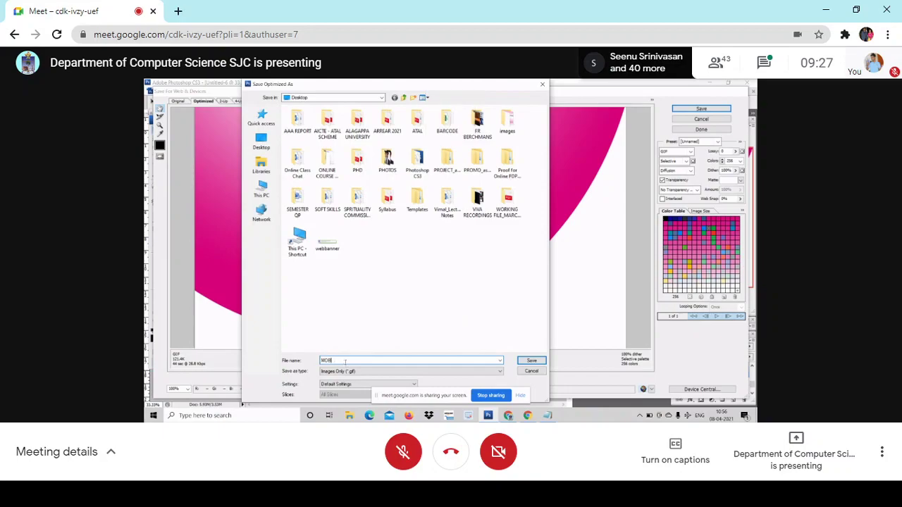
{"action": "type", "text": "ILE INTERFACE"}
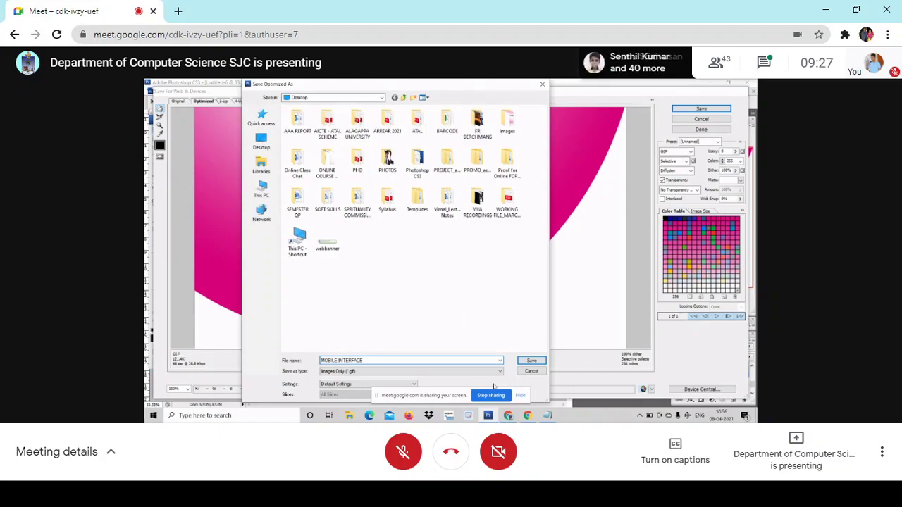
{"action": "left_click", "coordinate": [531, 360]}
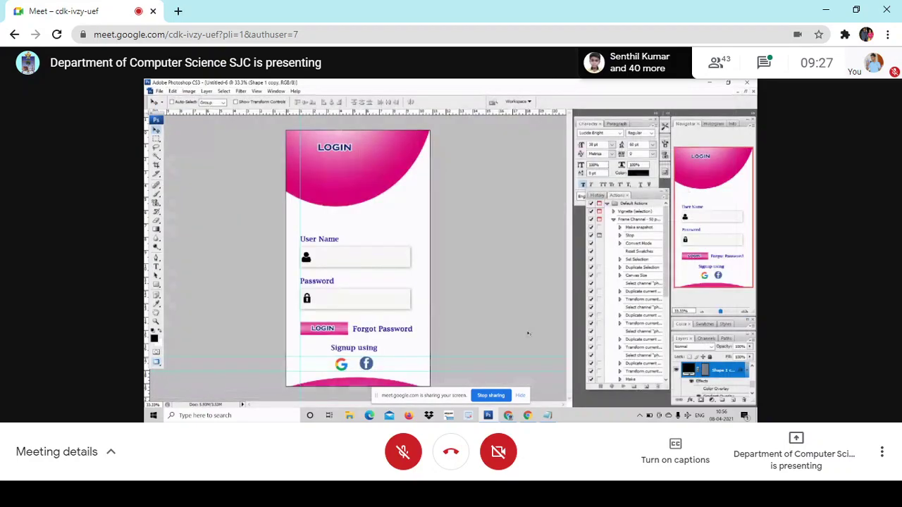
Minimise the open windows and open the exported MOBILE-INTERFACE.gif from the desktop in Photos to check the design
{"action": "left_click", "coordinate": [710, 83]}
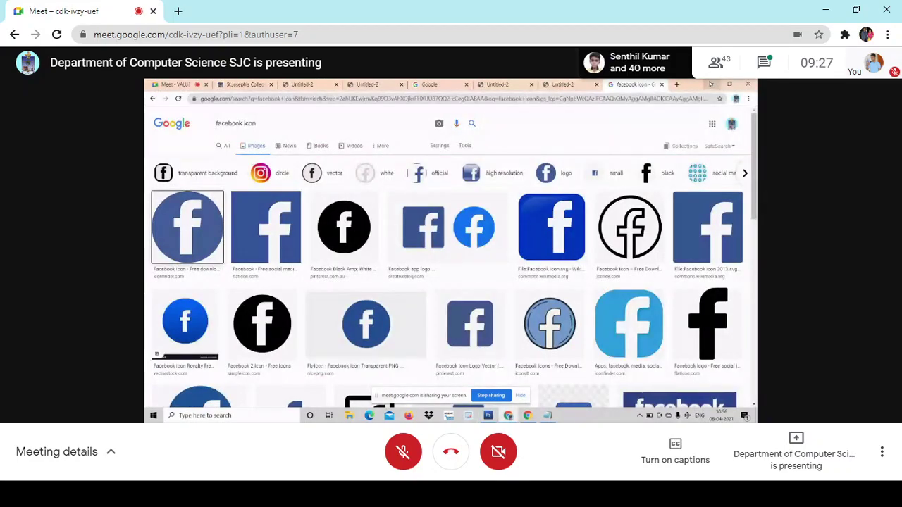
{"action": "left_click", "coordinate": [710, 84]}
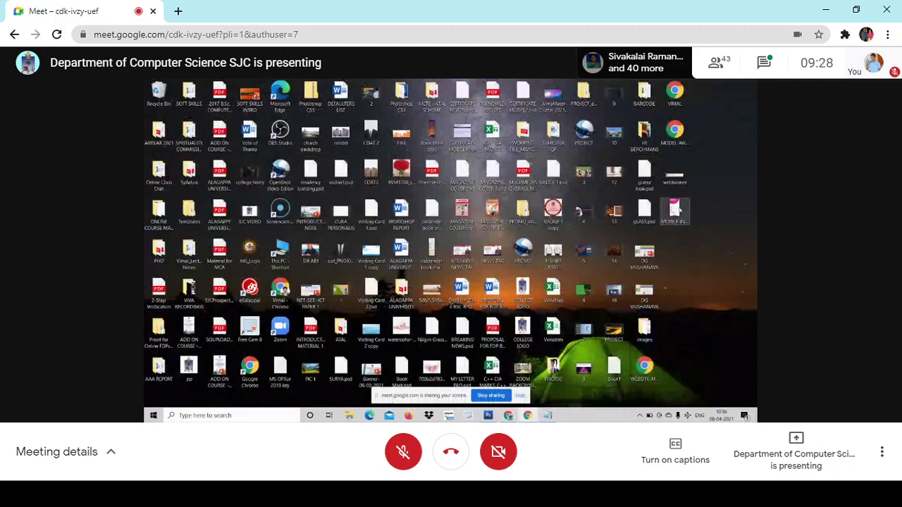
{"action": "right_click", "coordinate": [674, 189]}
{"action": "left_click", "coordinate": [676, 197]}
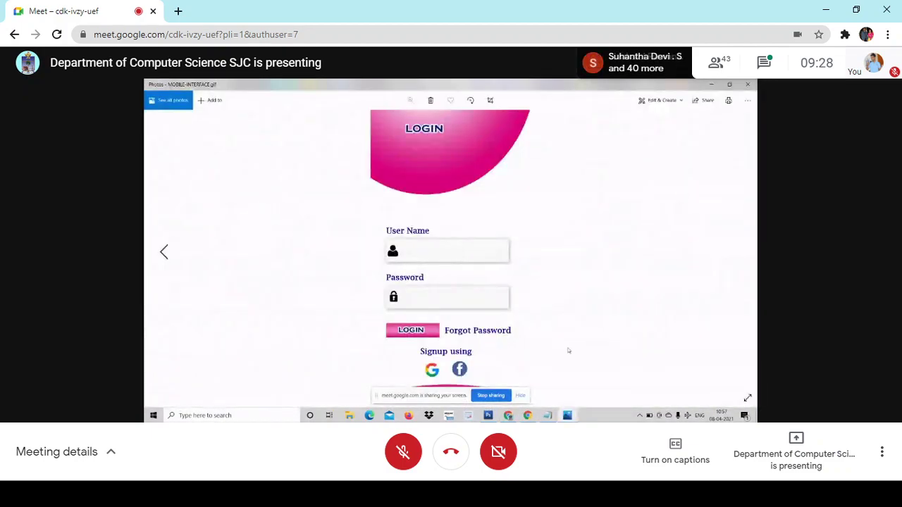
{"action": "scroll", "coordinate": [552, 321], "scroll_direction": "down", "scroll_amount": 1}
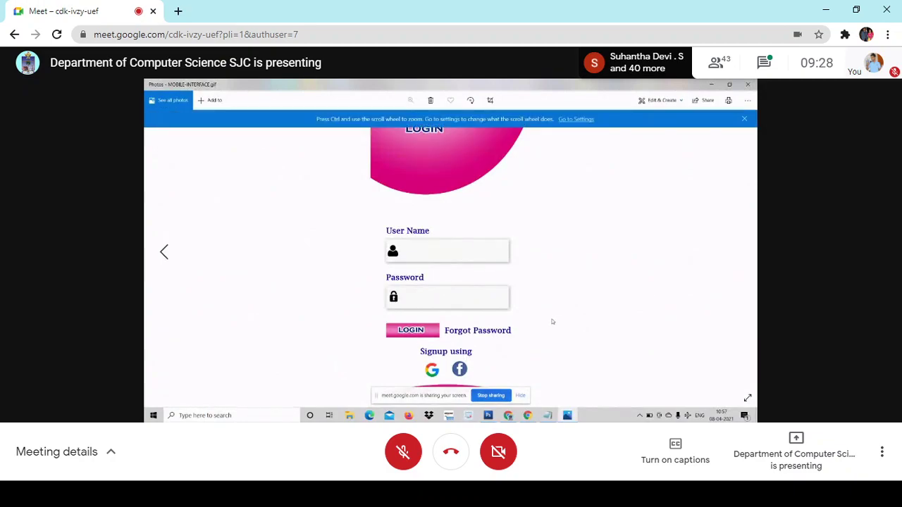
Dismiss the scroll-wheel zoom tip and hide the screen-sharing notice to view the exported login screen unobstructed
{"action": "right_click", "coordinate": [540, 281]}
{"action": "left_click", "coordinate": [520, 272]}
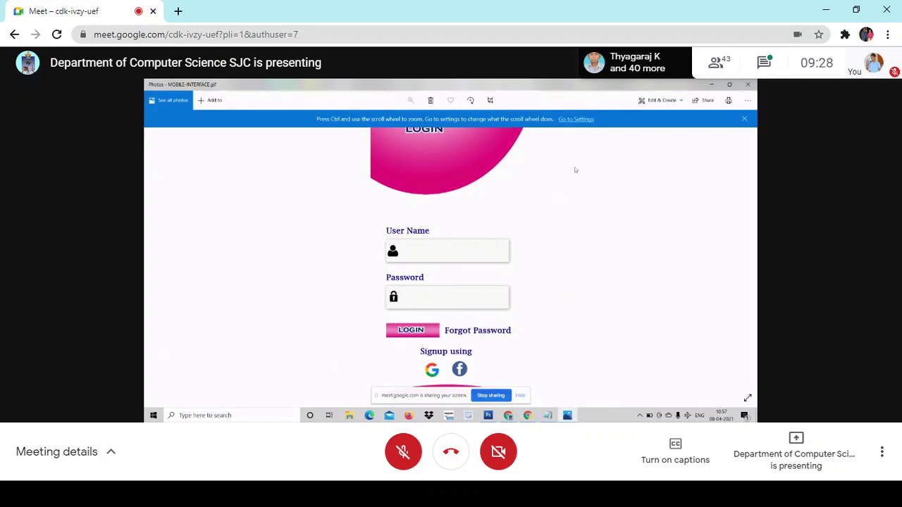
{"action": "left_click", "coordinate": [744, 118]}
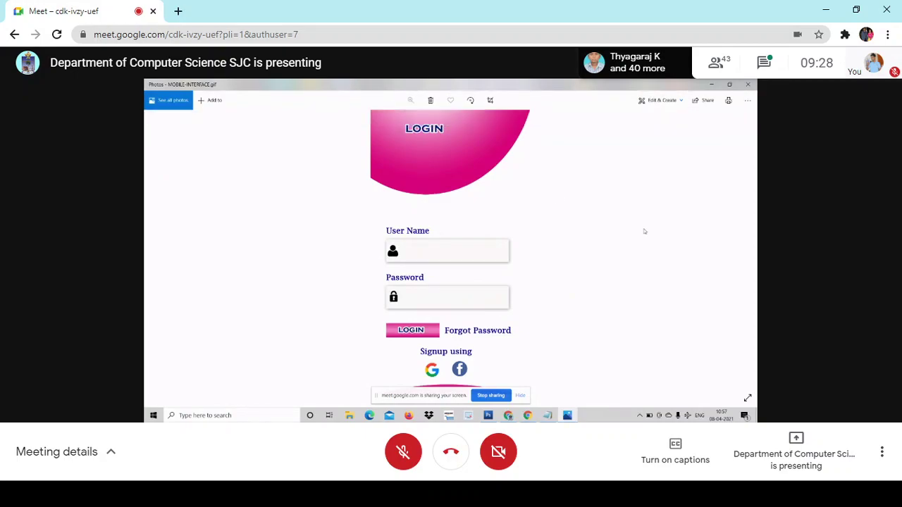
{"action": "left_click", "coordinate": [520, 395]}
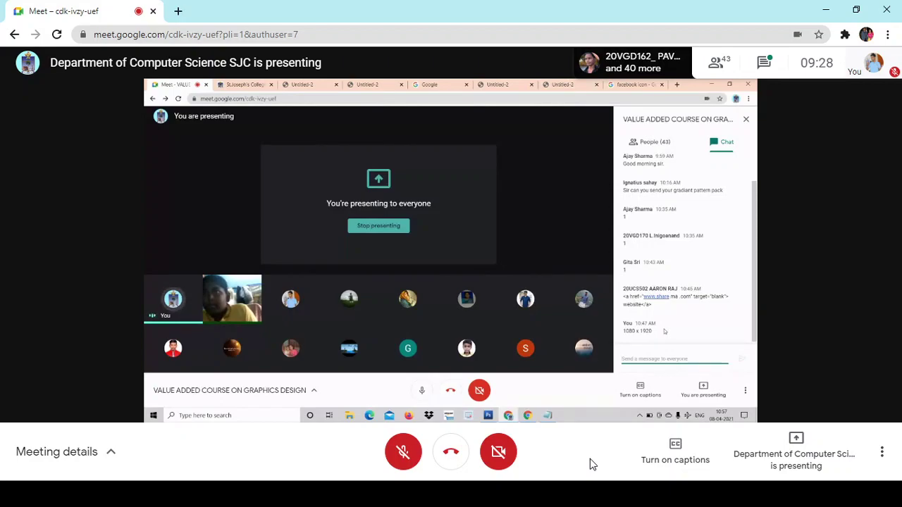
Check the meeting's chat messages, close the chat, and admit the person waiting to join the call
{"action": "left_click", "coordinate": [764, 62]}
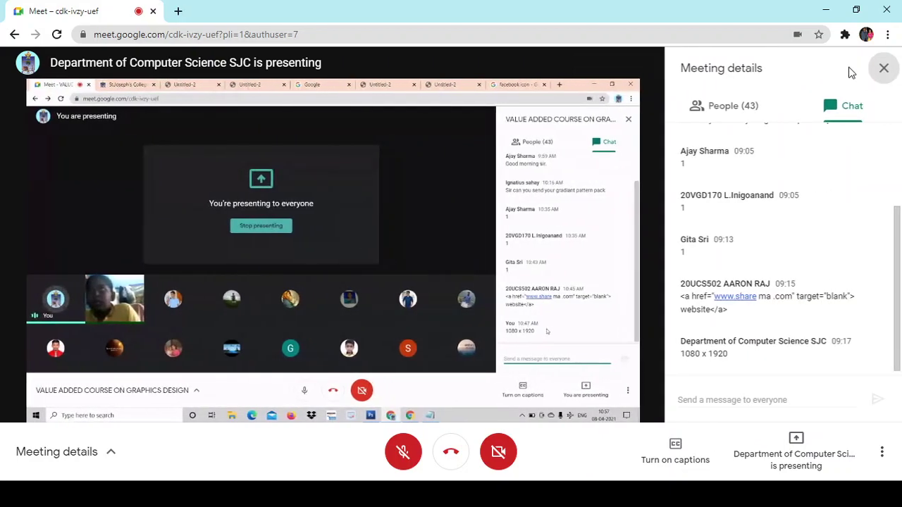
{"action": "left_click", "coordinate": [883, 69]}
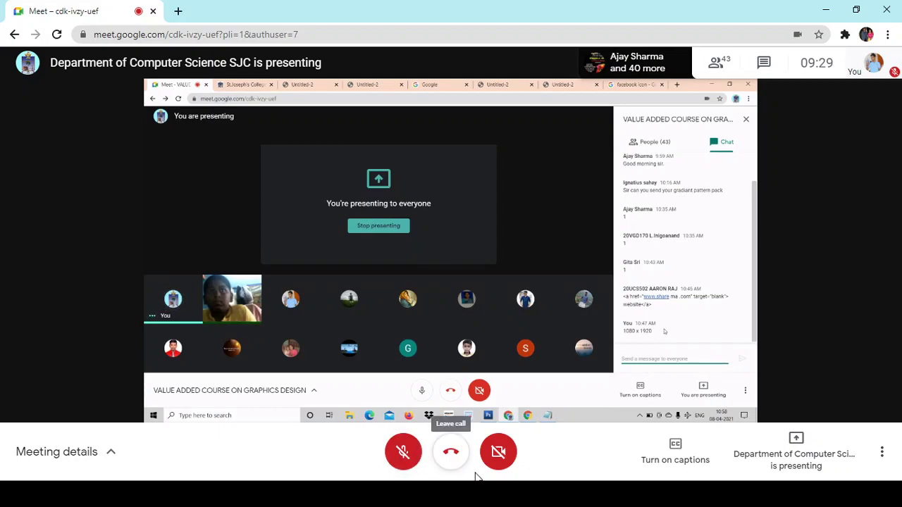
{"action": "left_click", "coordinate": [502, 495]}
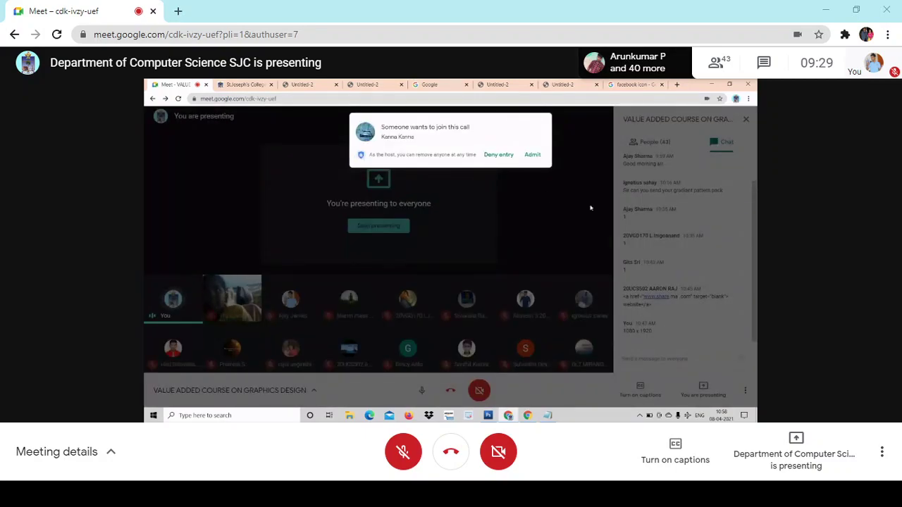
{"action": "left_click", "coordinate": [532, 154]}
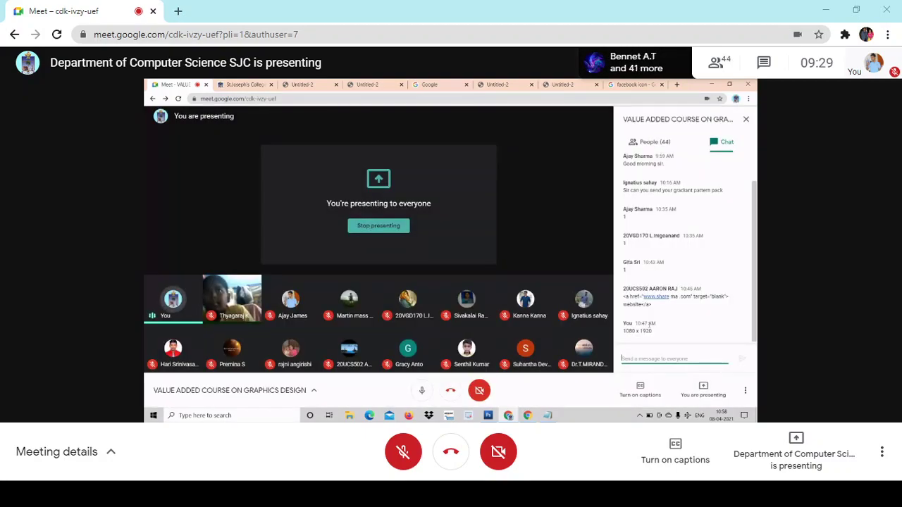